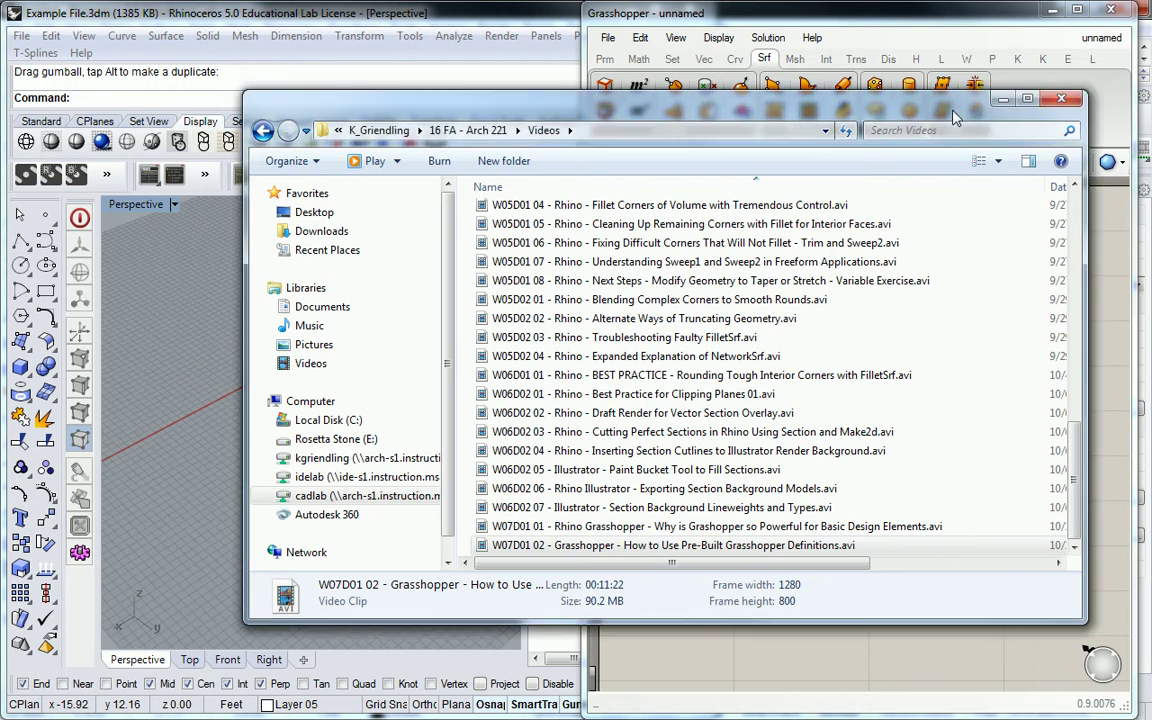
# Step: Bring Rhino and Grasshopper forward, then move BoxRec down and Box up to spread them apart
pyautogui.click(862, 86)
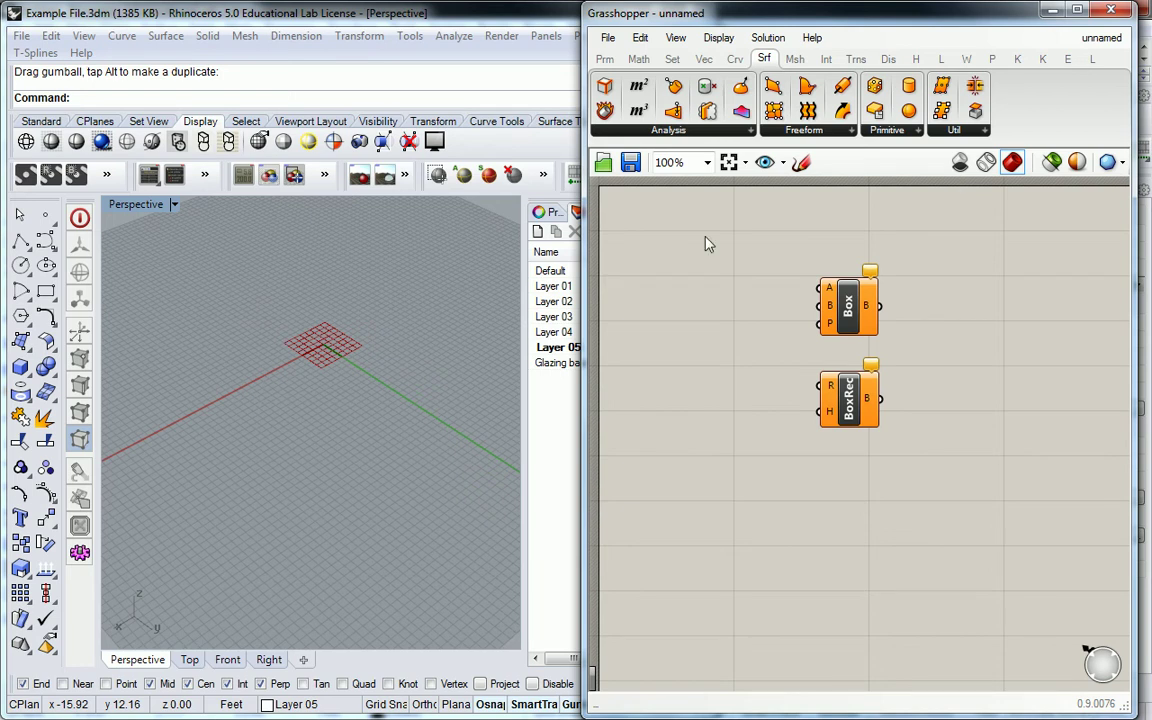
pyautogui.moveTo(829, 297)
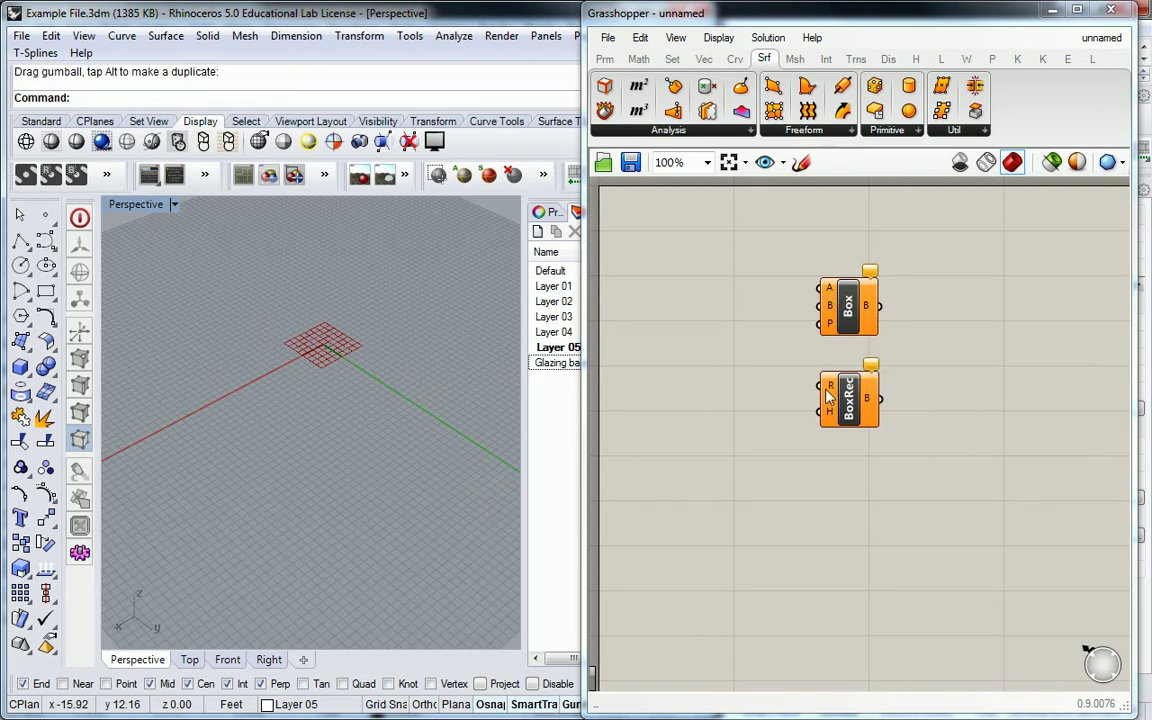
pyautogui.moveTo(828, 397)
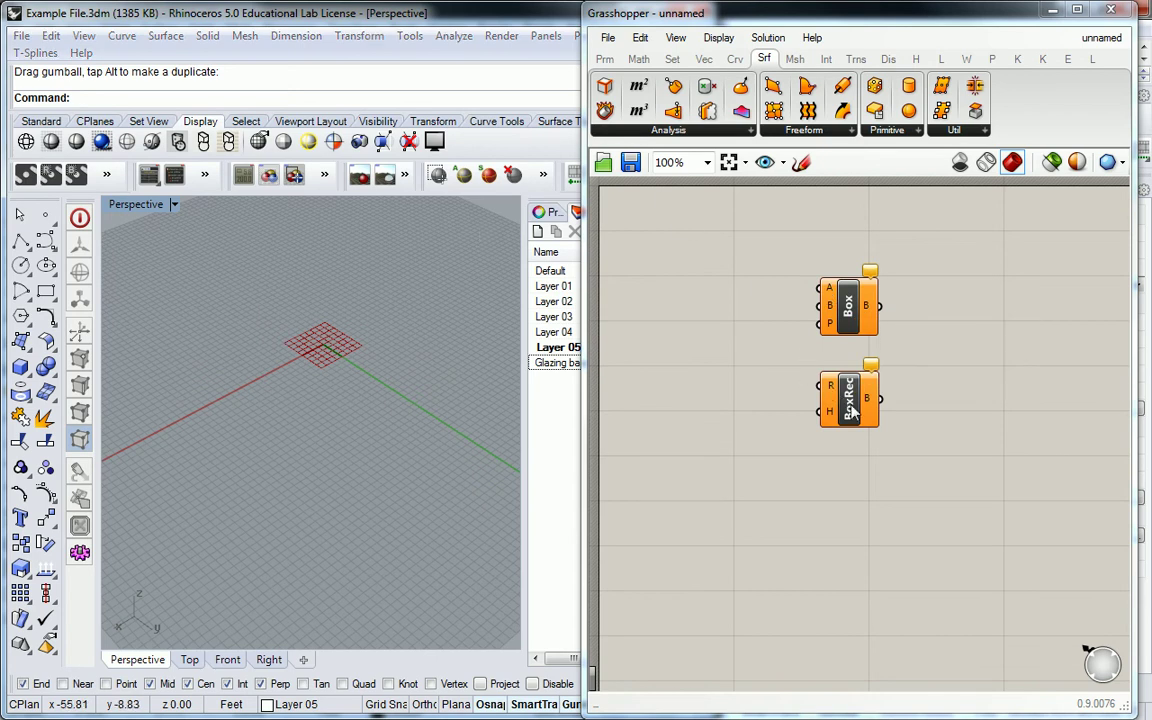
pyautogui.moveTo(843, 386); pyautogui.dragTo(849, 428)
pyautogui.moveTo(848, 303); pyautogui.dragTo(845, 278)
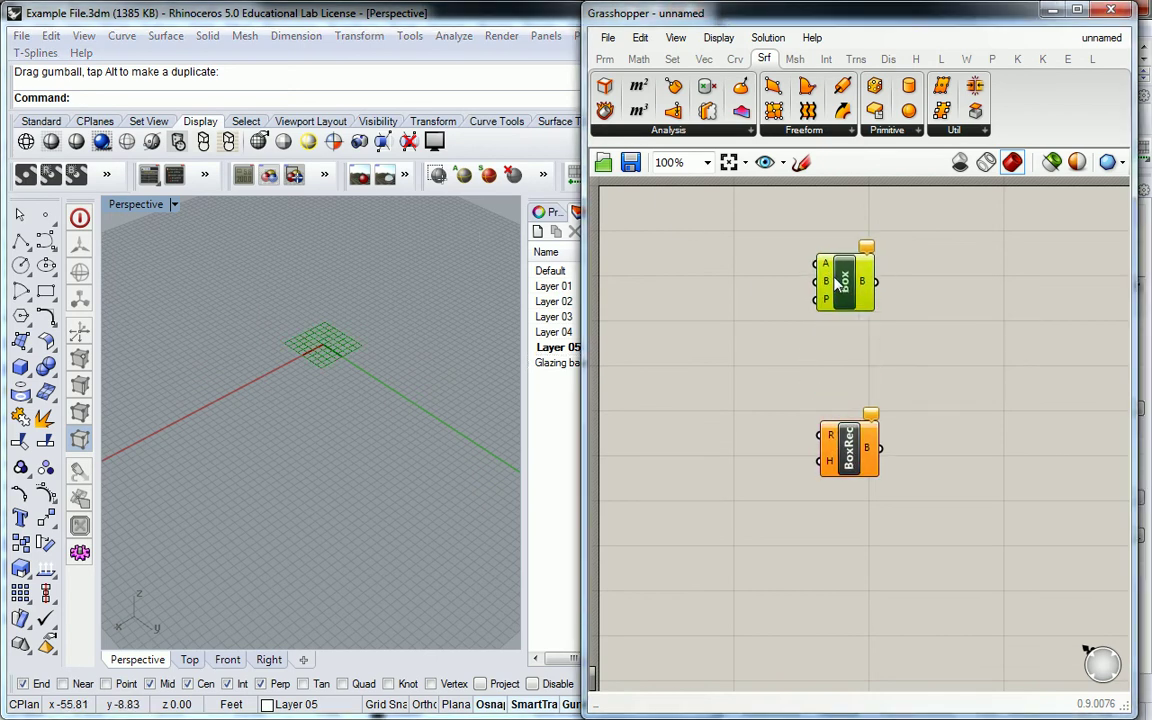
pyautogui.click(787, 273)
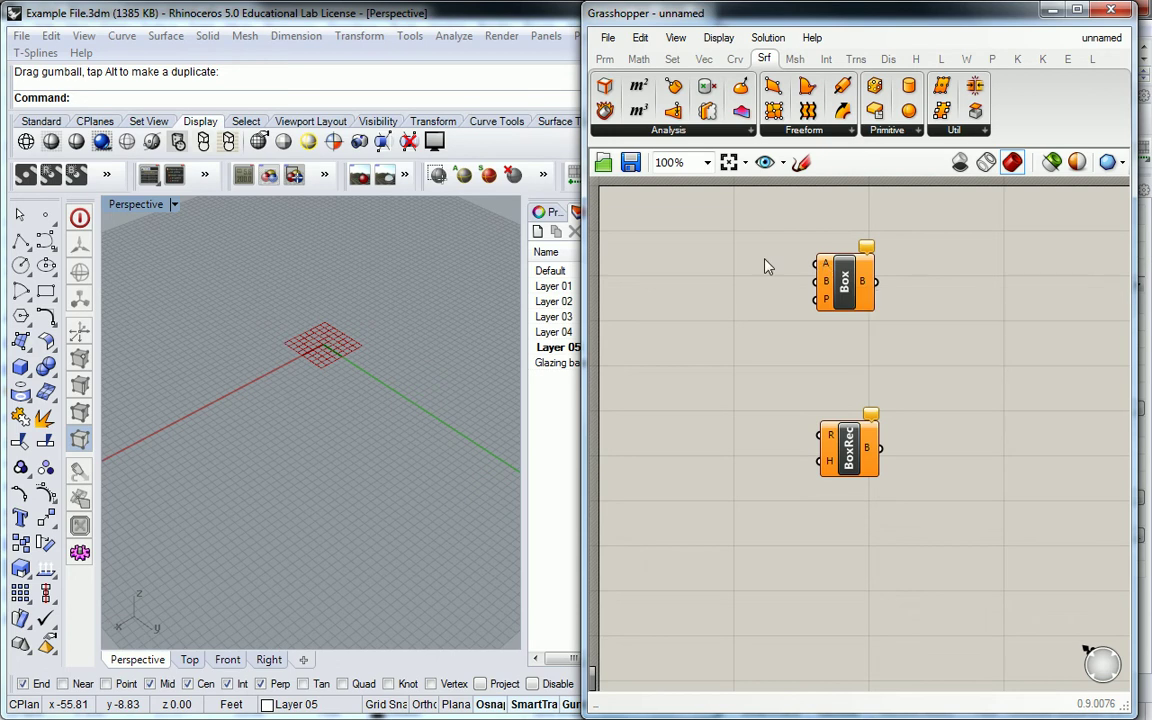
# Step: Place an empty Point (Pt) parameter from Params > Geometry to the left of the Box component
pyautogui.click(607, 62)
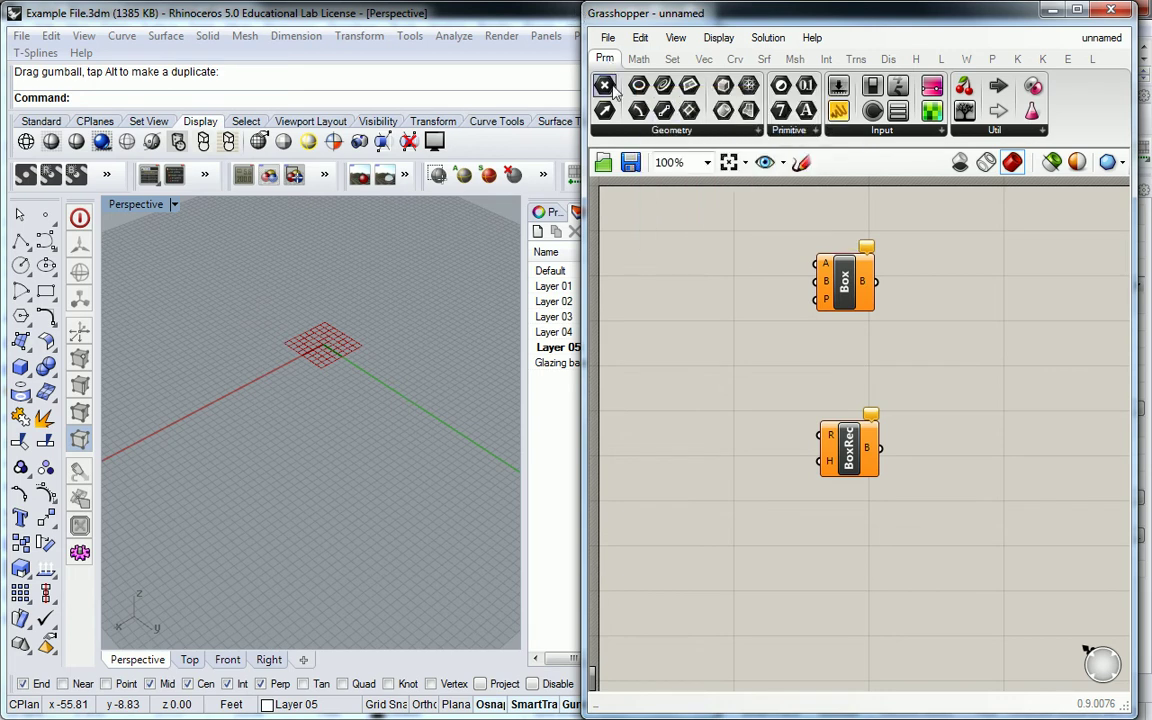
pyautogui.moveTo(700, 243); pyautogui.dragTo(748, 262)
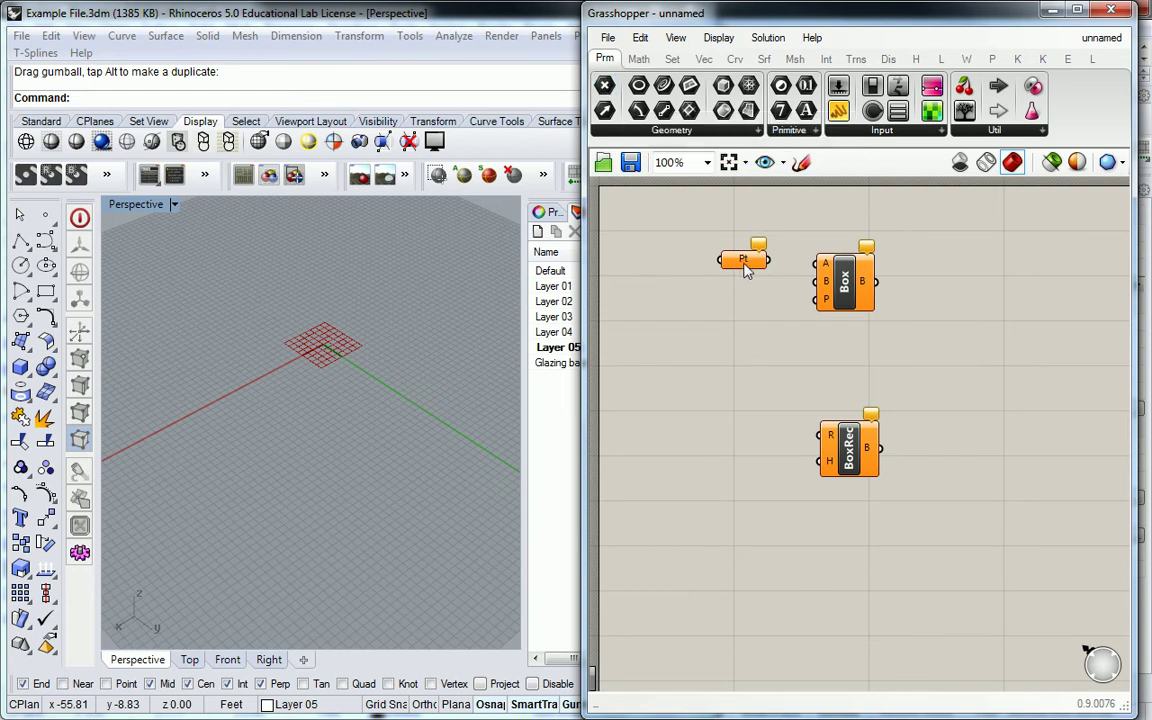
pyautogui.moveTo(745, 270)
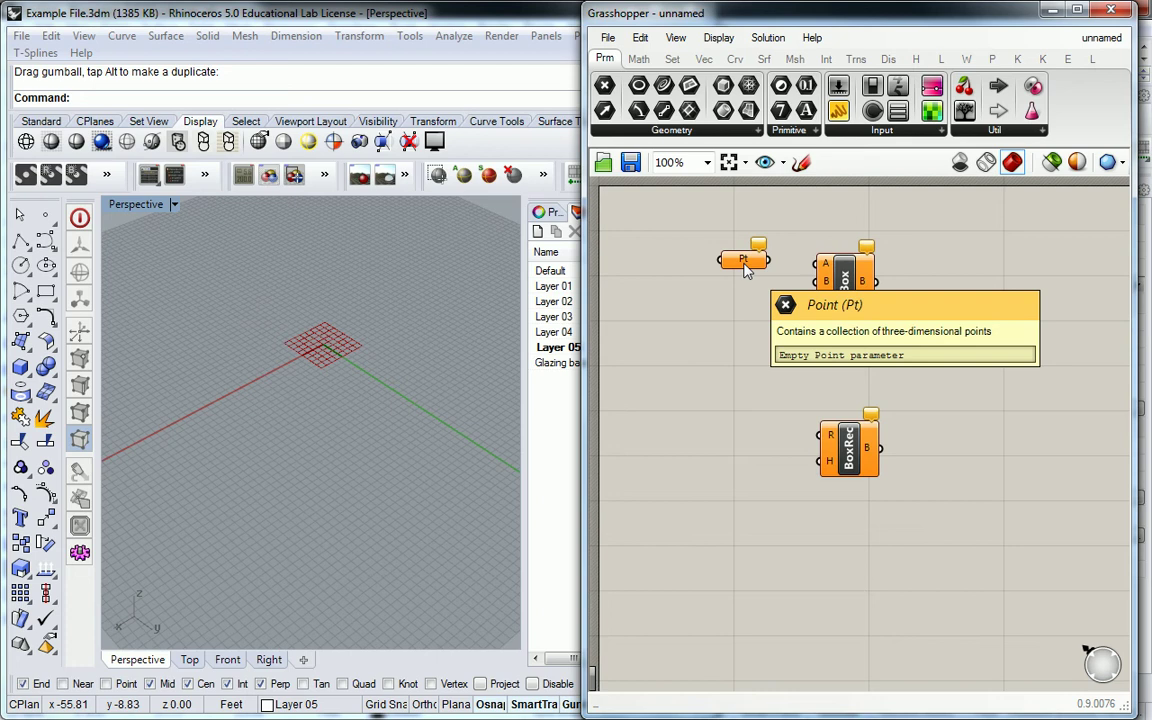
pyautogui.click(420, 335)
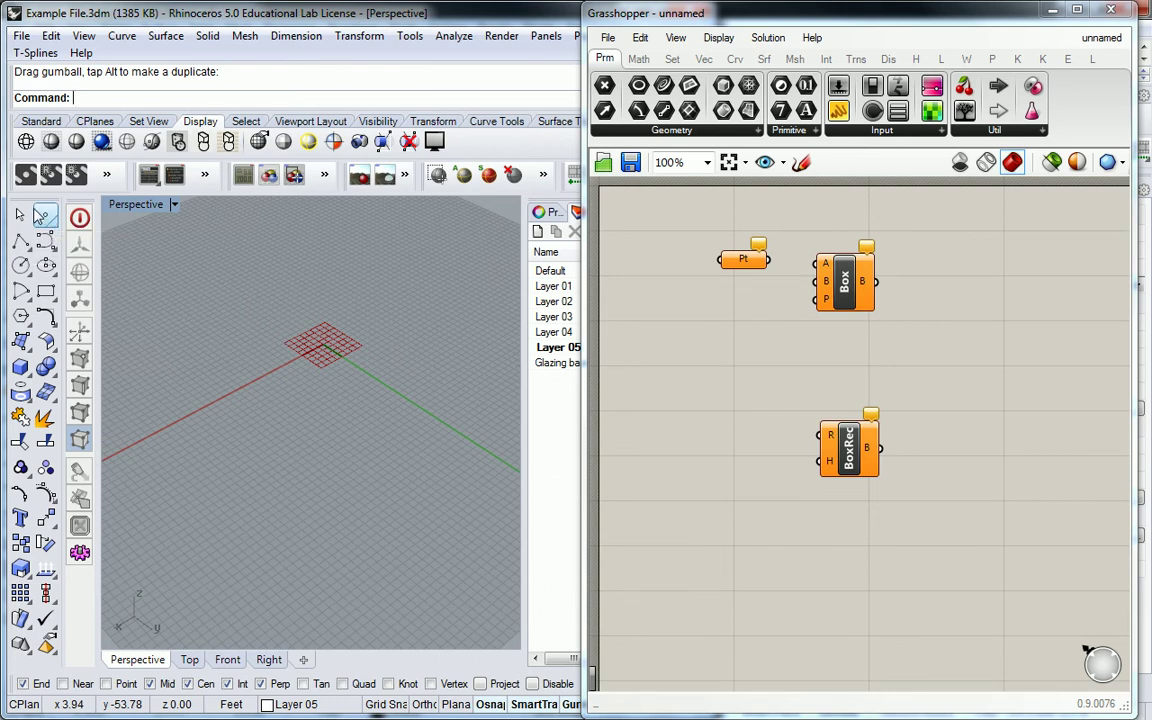
# Step: Create a point in the Perspective view and reference it in the Pt parameter with Set one Point
pyautogui.click(47, 216)
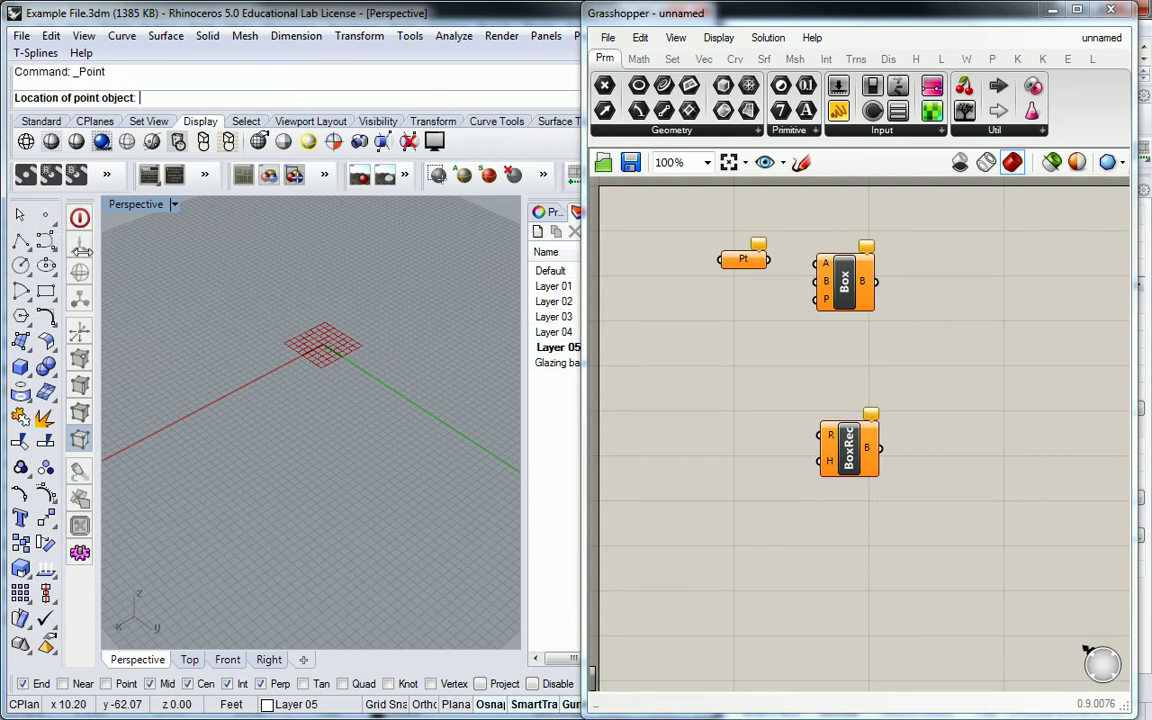
pyautogui.click(328, 398)
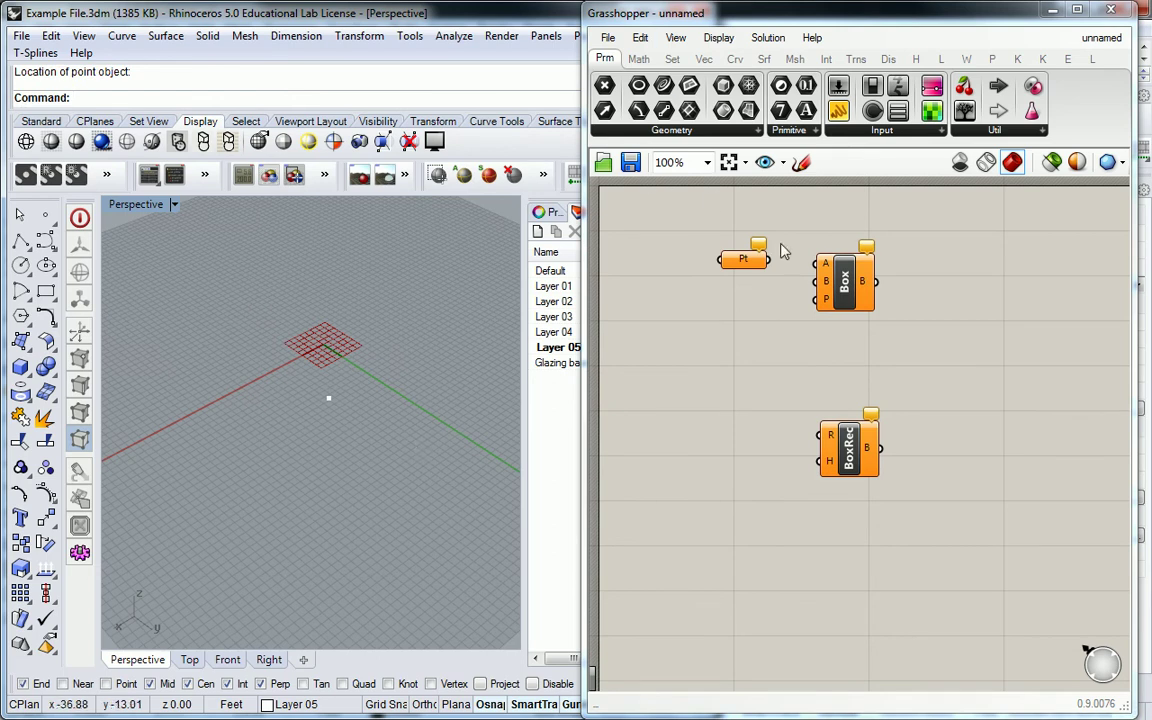
pyautogui.rightClick(740, 264)
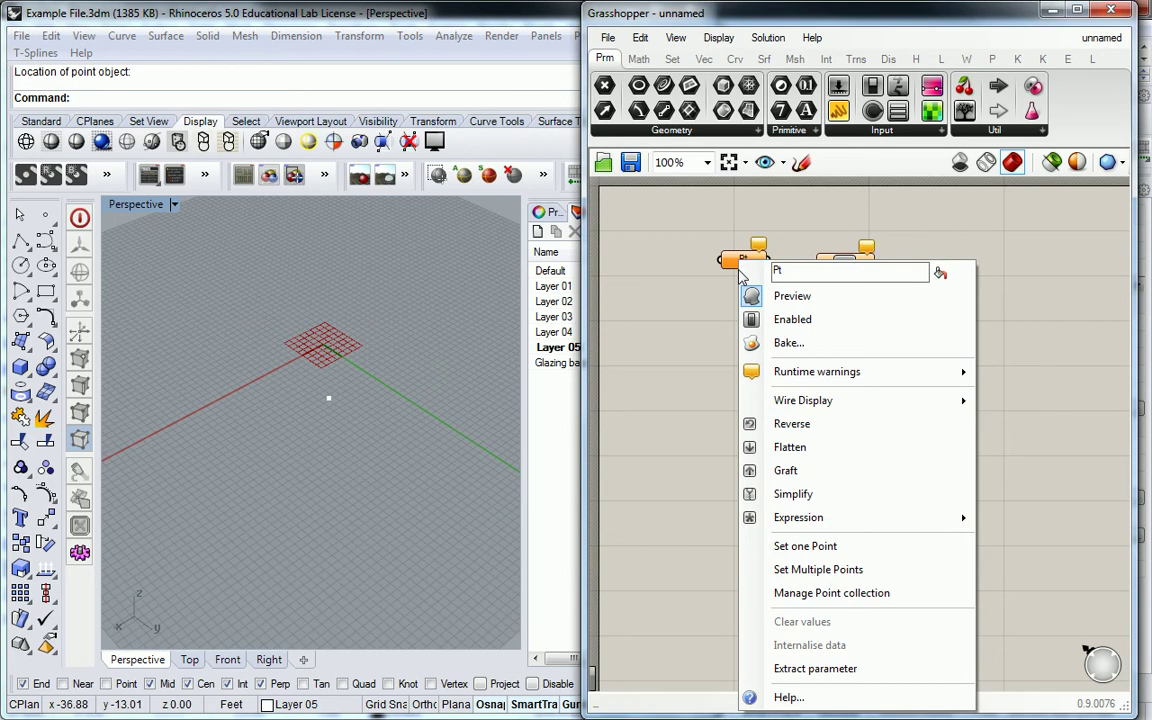
pyautogui.click(784, 546)
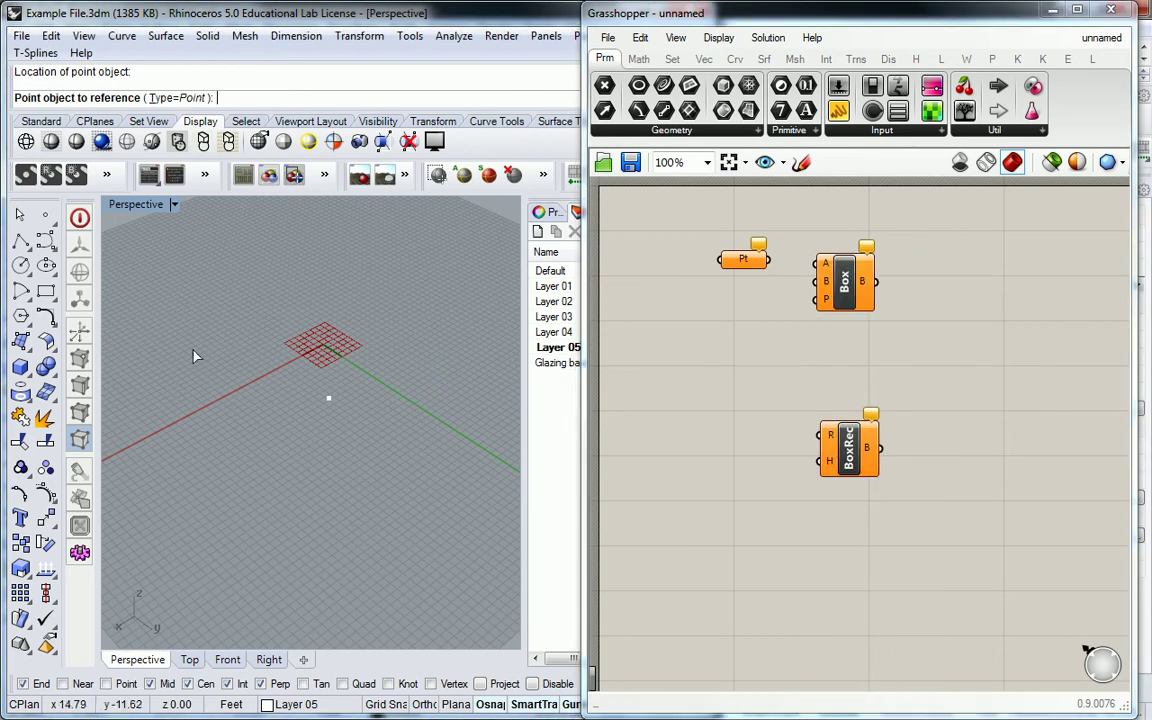
pyautogui.click(329, 400)
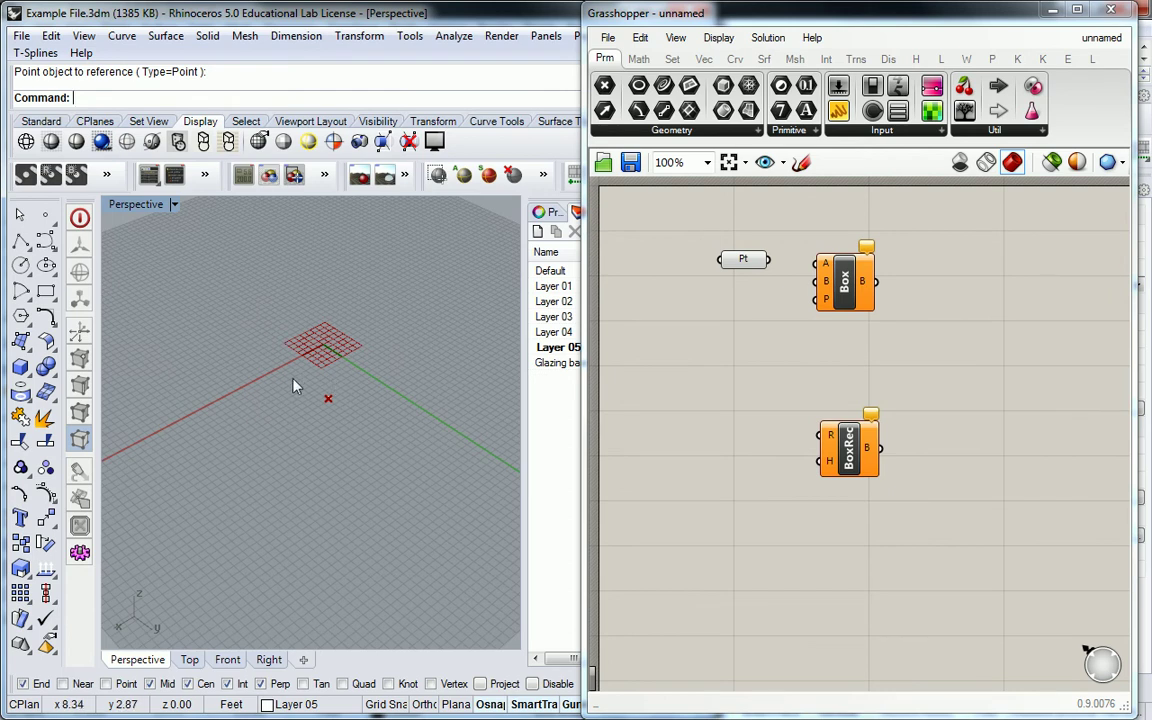
# Step: Move the referenced point with the gumball along Y, X and Z, orbiting the Perspective view
pyautogui.click(328, 399)
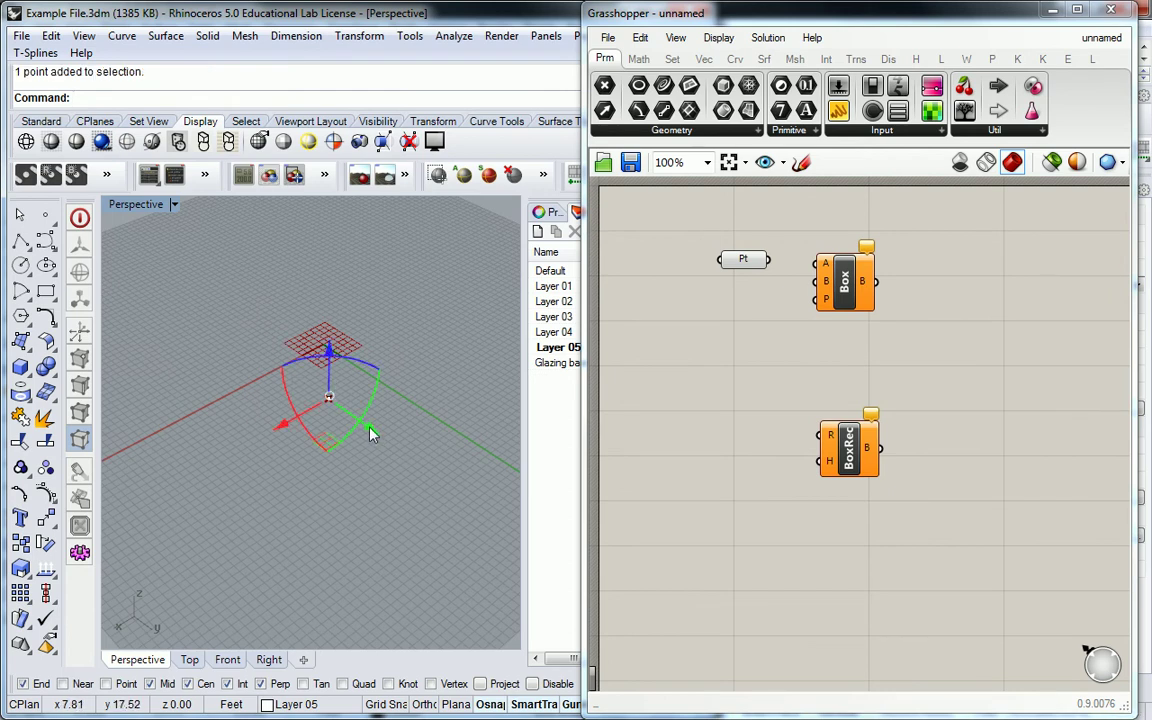
pyautogui.moveTo(368, 429); pyautogui.dragTo(440, 488)
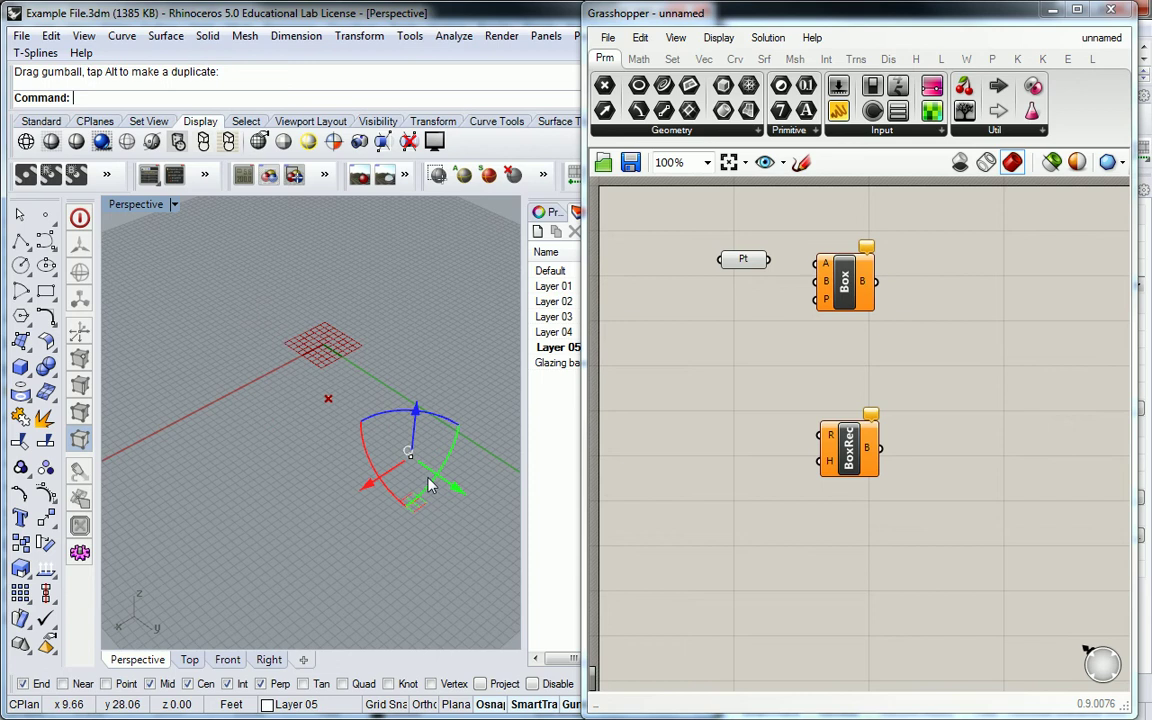
pyautogui.moveTo(358, 475); pyautogui.dragTo(260, 533)
pyautogui.moveTo(260, 533); pyautogui.dragTo(350, 410, button='right')
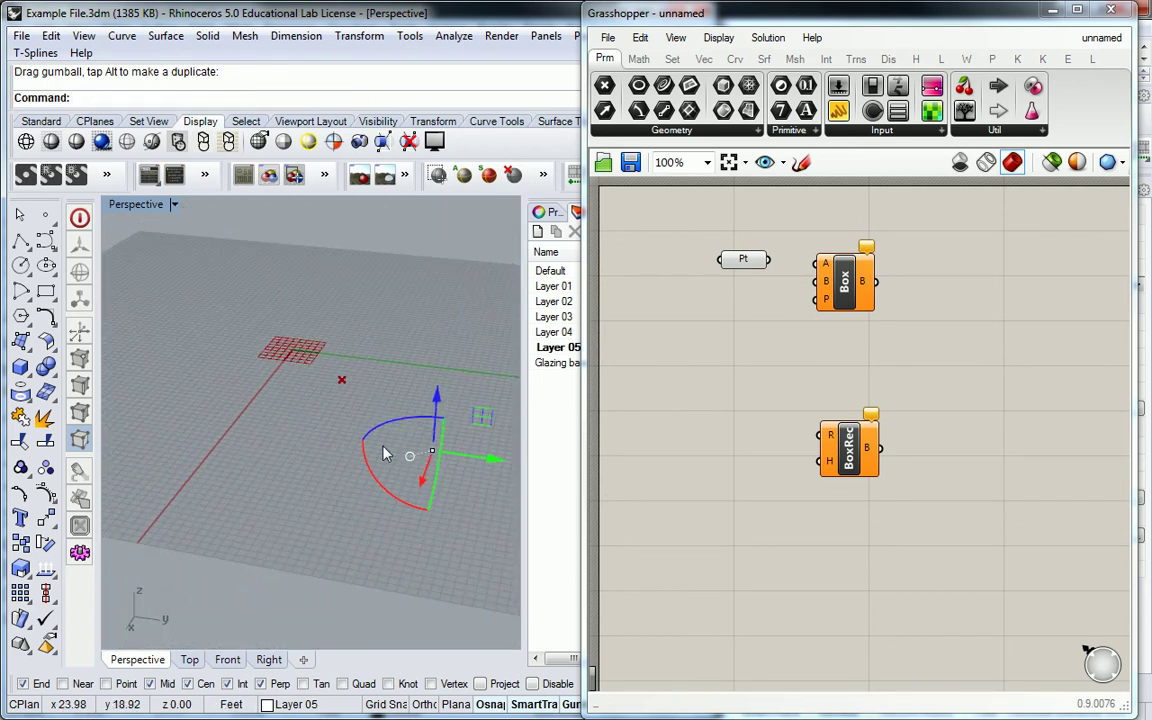
pyautogui.moveTo(395, 400); pyautogui.dragTo(400, 215)
pyautogui.moveTo(342, 360); pyautogui.dragTo(441, 415, button='right')
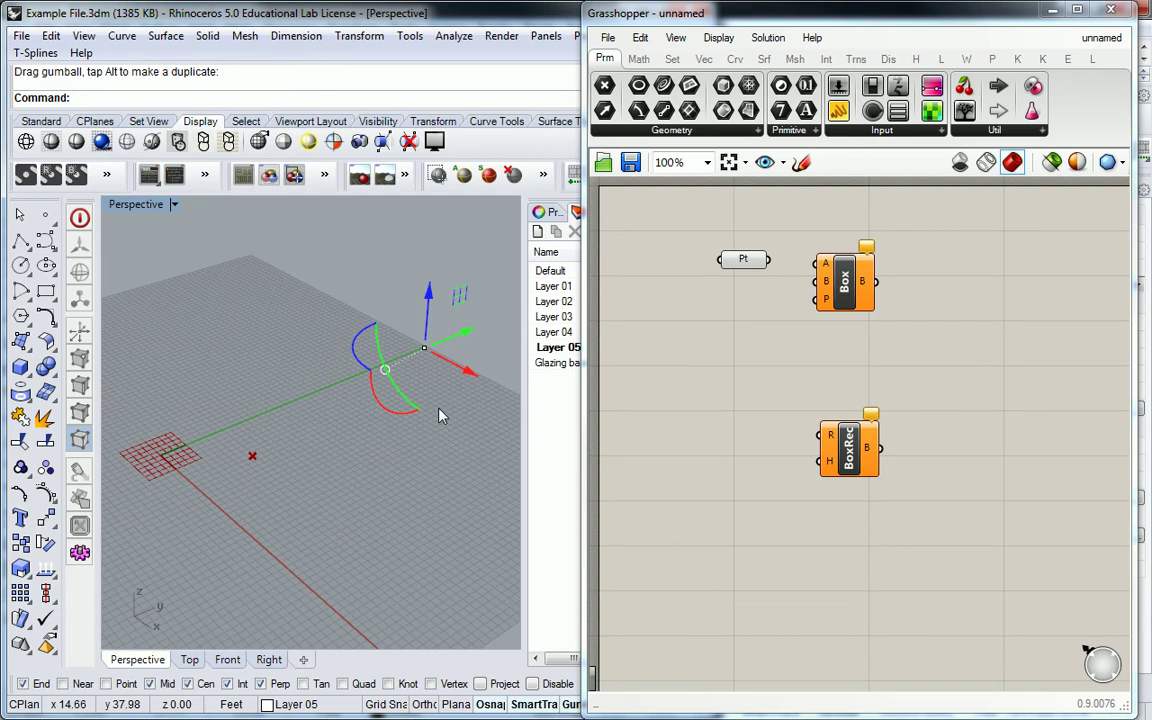
pyautogui.click(339, 291)
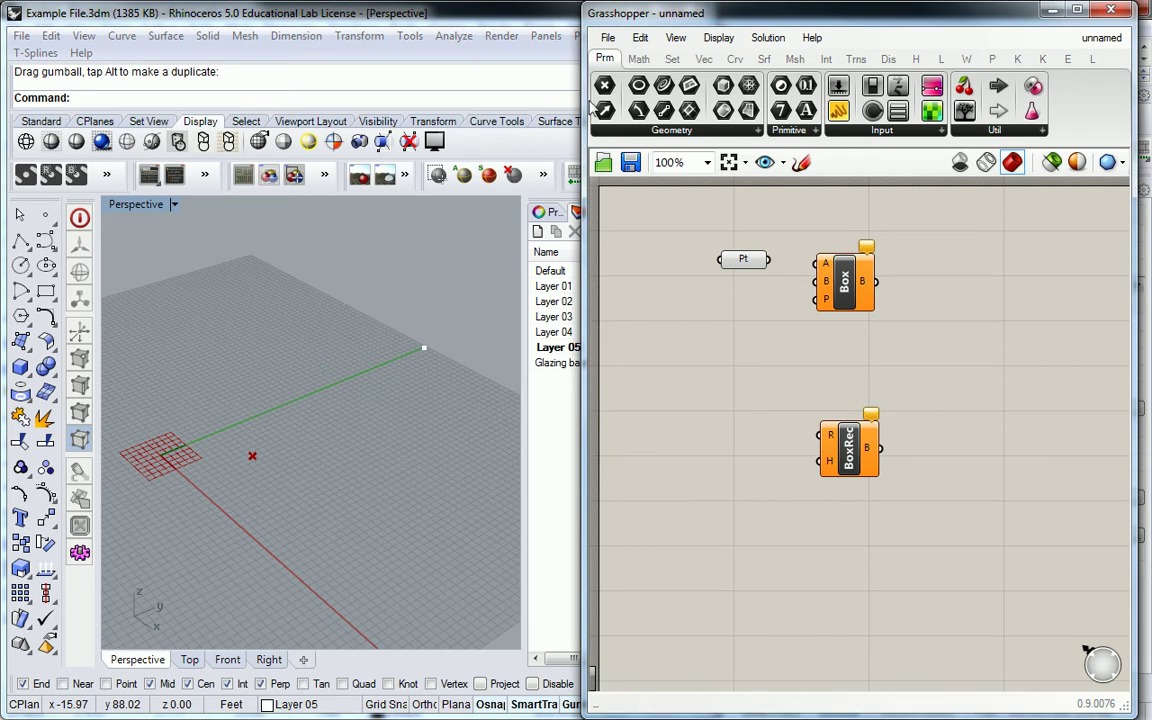
# Step: Add a second Pt parameter below the first and set it to the far point on the green axis
pyautogui.keyDown('alt'); pyautogui.moveTo(743, 265); pyautogui.dragTo(743, 303); pyautogui.keyUp('alt')
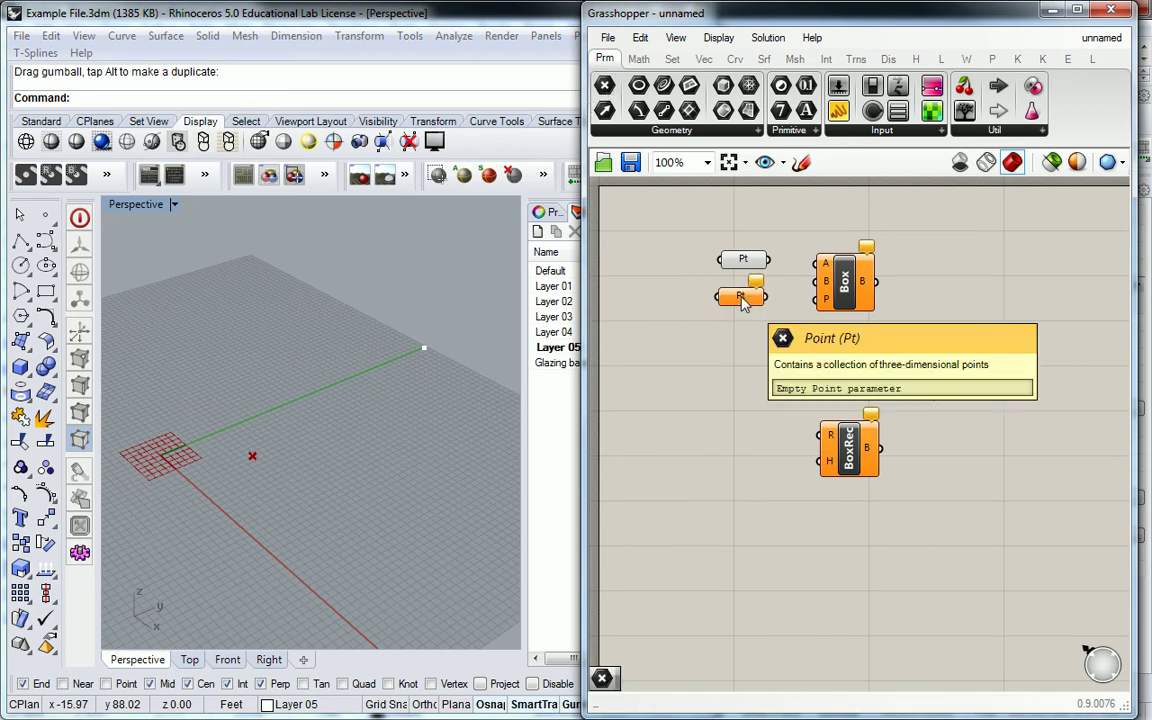
pyautogui.rightClick(741, 298)
pyautogui.click(800, 553)
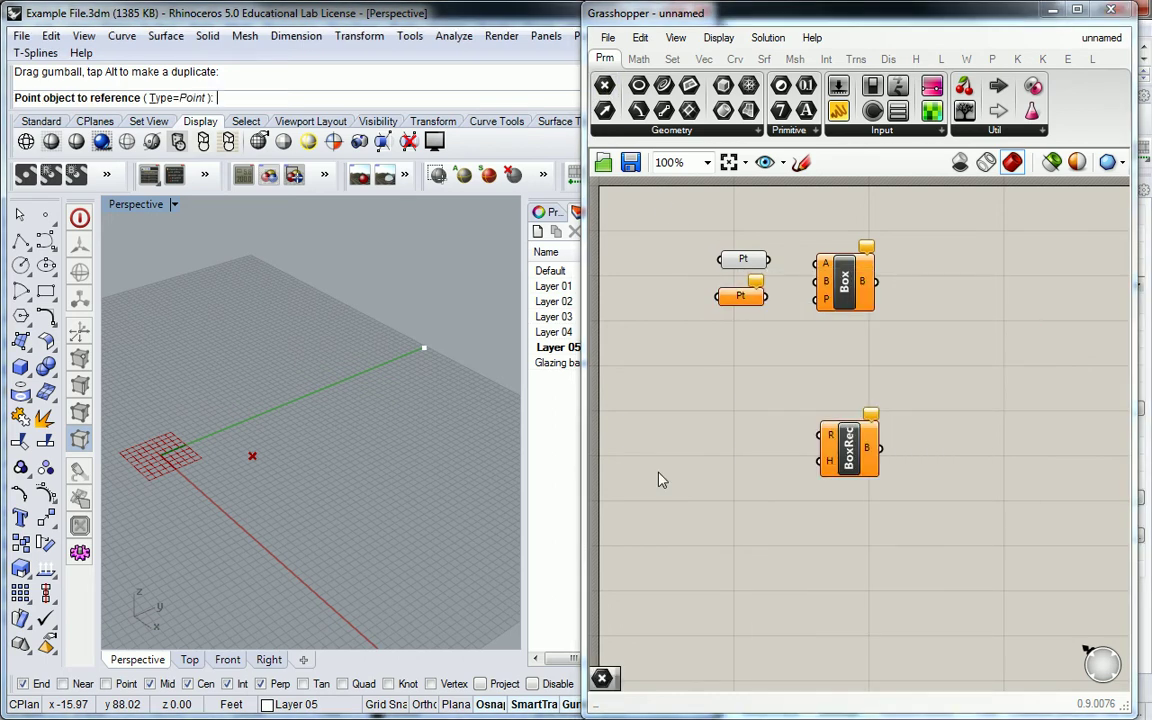
pyautogui.click(431, 349)
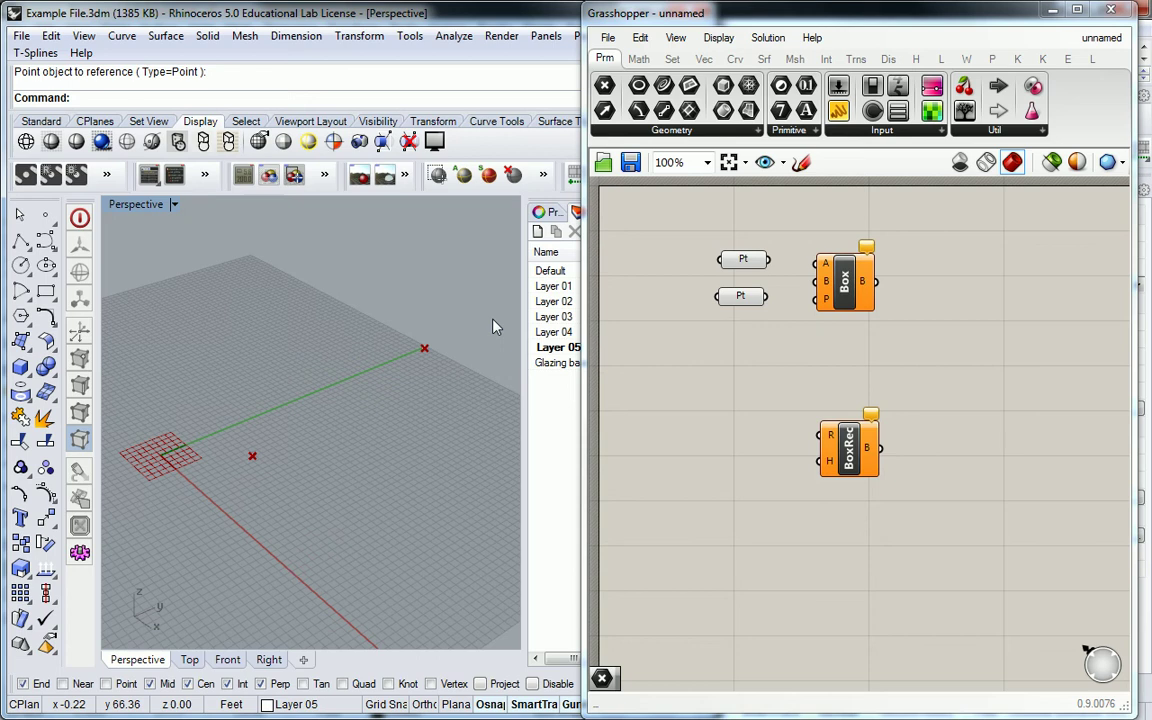
pyautogui.moveTo(393, 419); pyautogui.dragTo(429, 382, button='right')
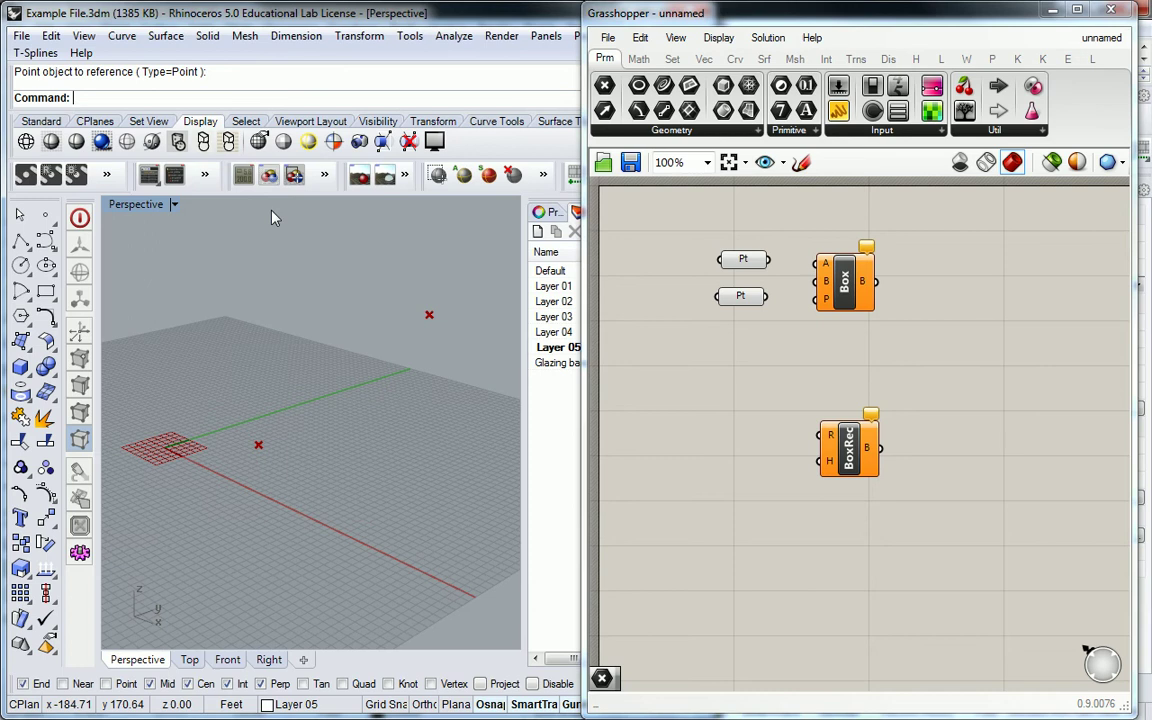
pyautogui.moveTo(206, 321); pyautogui.dragTo(365, 402, button='right')
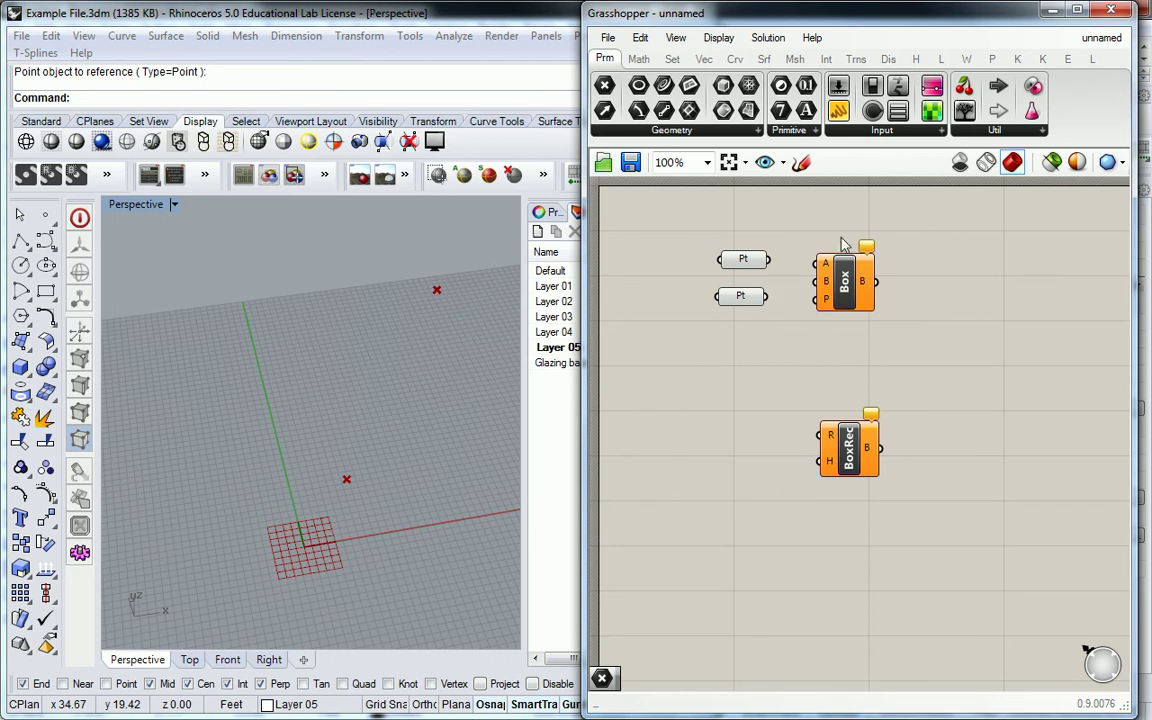
pyautogui.scroll(5, 764, 228)
pyautogui.moveTo(788, 254); pyautogui.dragTo(861, 257, button='right')
pyautogui.scroll(-1, 850, 270)
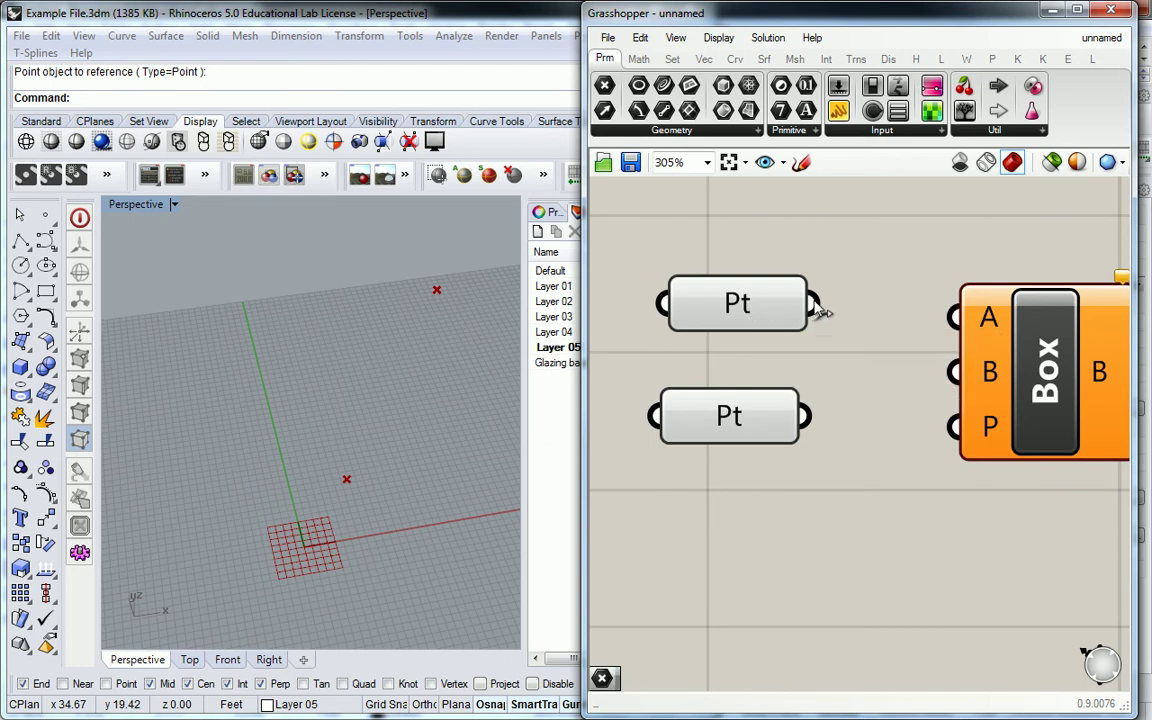
# Step: Wire the upper Pt parameter into the Box component's A input
pyautogui.click(738, 304)
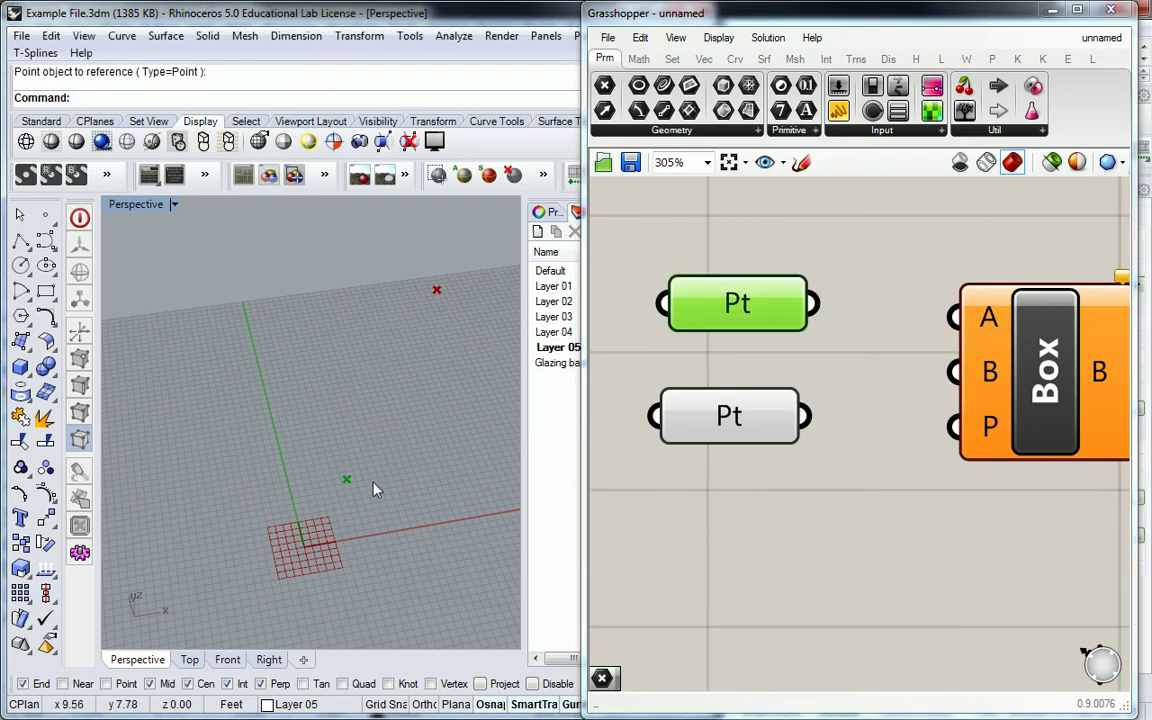
pyautogui.click(345, 481)
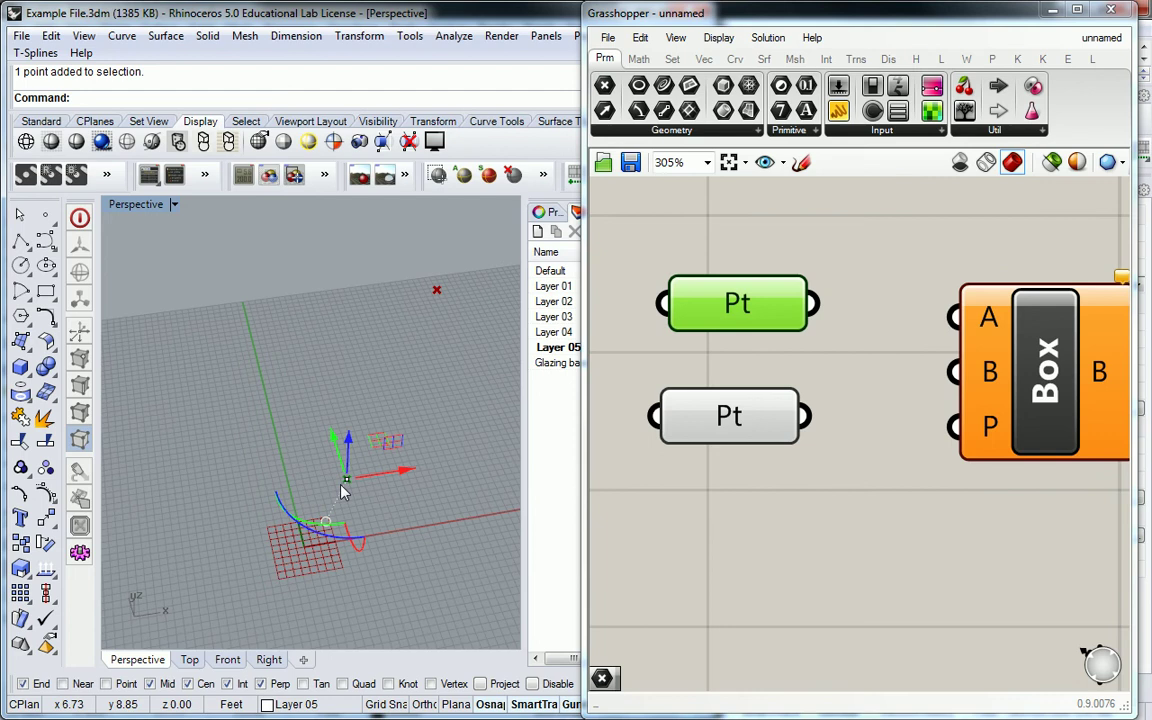
pyautogui.click(670, 230)
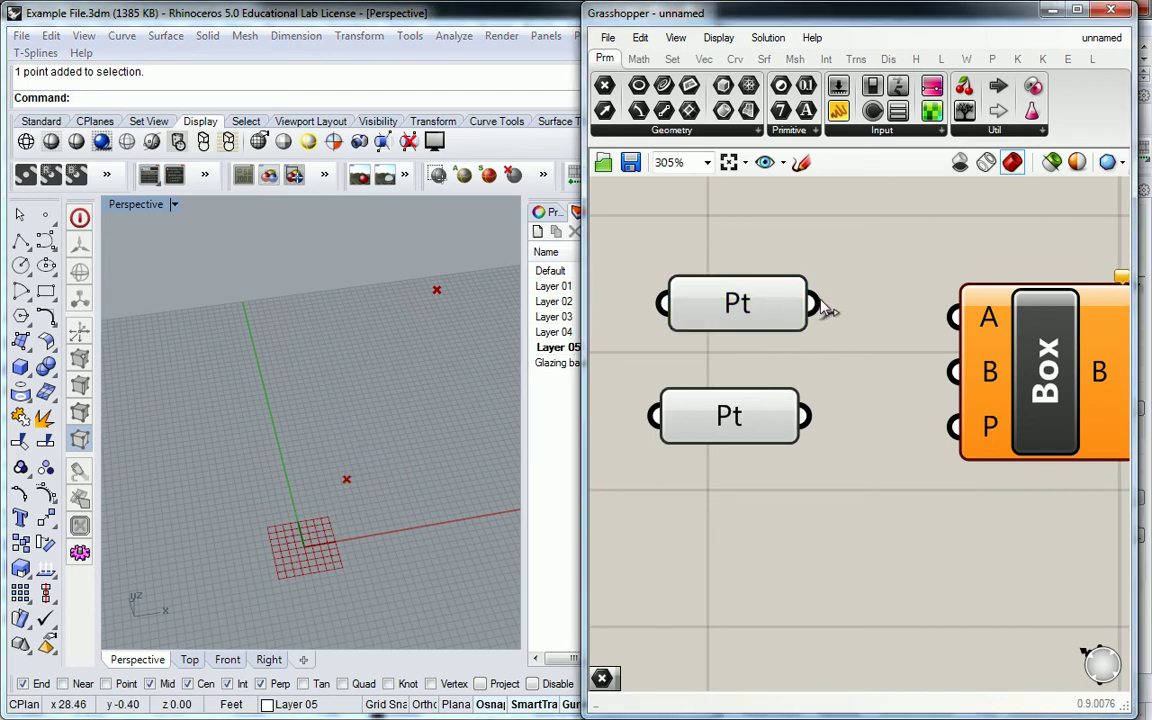
pyautogui.moveTo(826, 308); pyautogui.dragTo(955, 318)
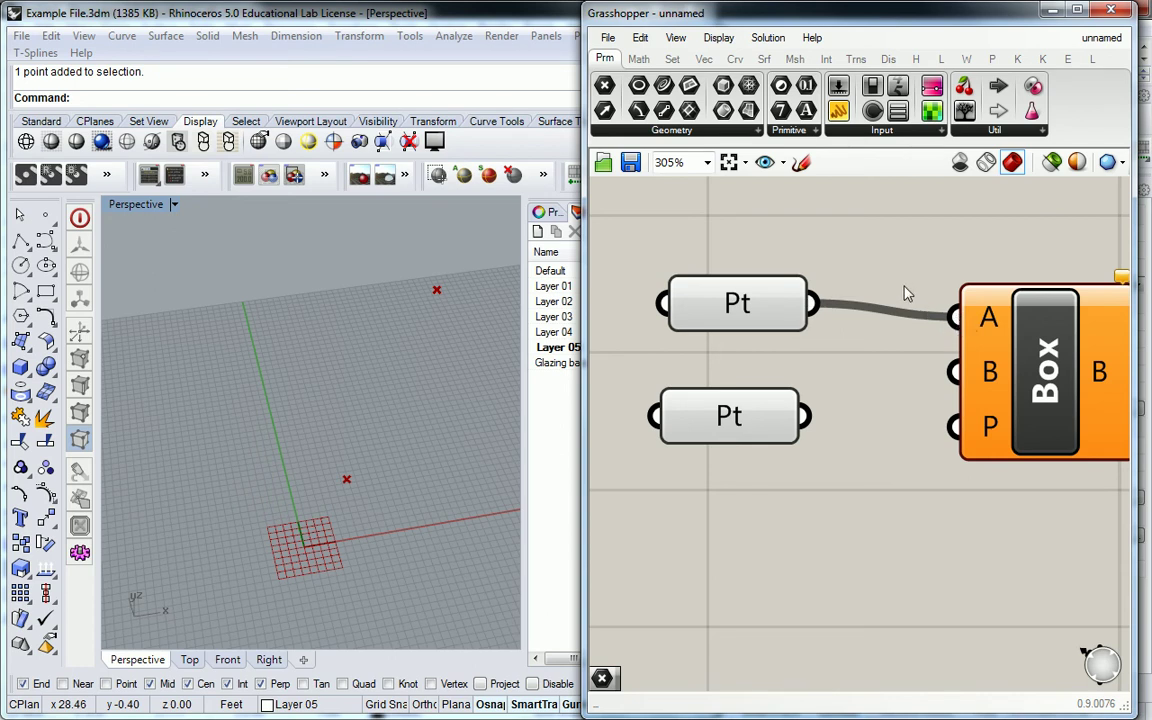
# Step: Wire the lower Pt into Box input B and inspect the red box preview in Rhino
pyautogui.scroll(-1, 905, 290)
pyautogui.moveTo(905, 290); pyautogui.dragTo(784, 296, button='right')
pyautogui.scroll(-1, 784, 296)
pyautogui.moveTo(716, 240); pyautogui.dragTo(832, 293, button='right')
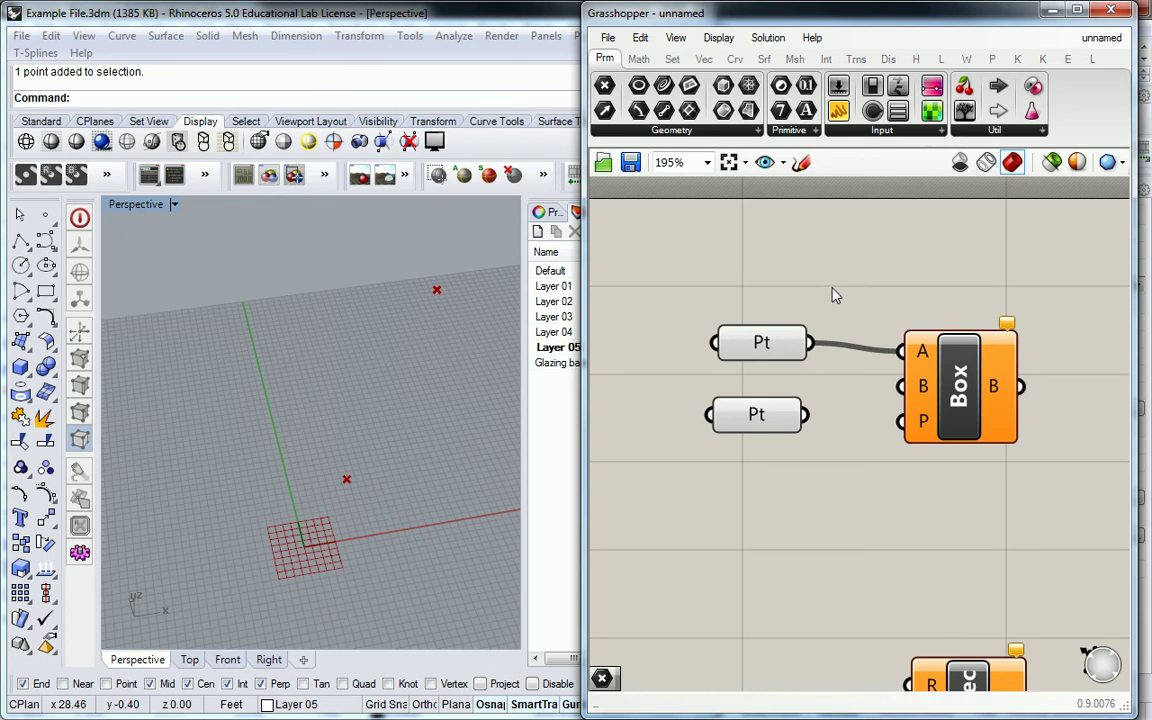
pyautogui.moveTo(922, 355)
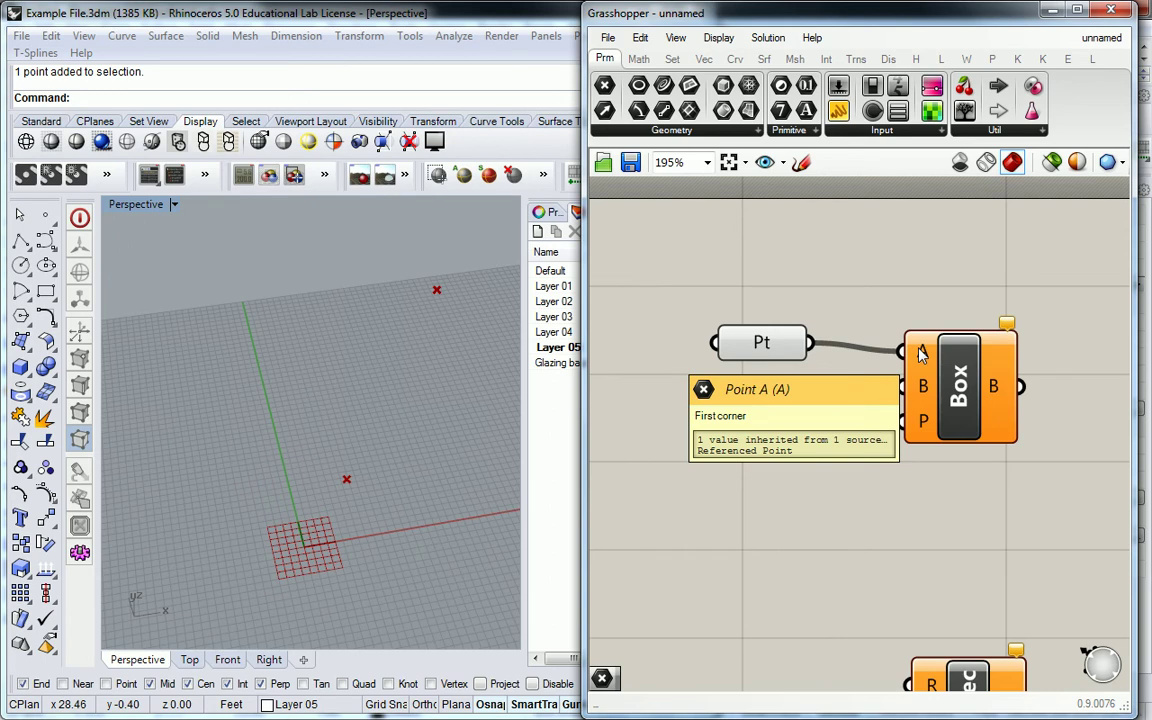
pyautogui.hotkey('ctrl', 'v')
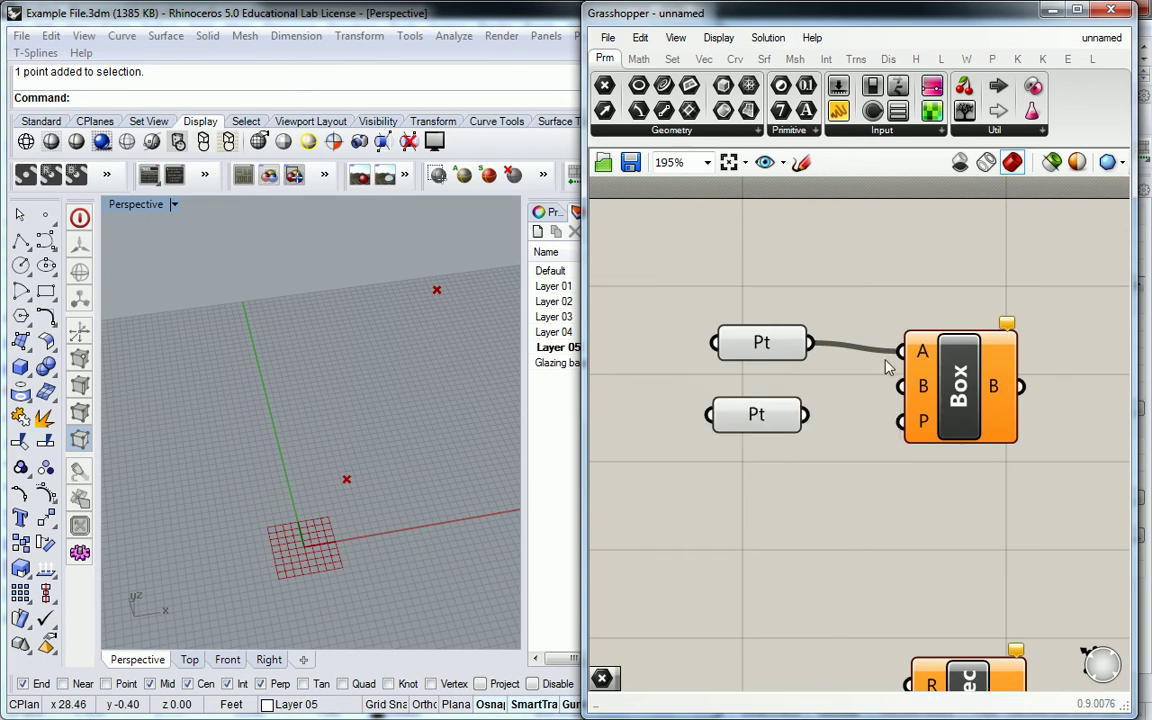
pyautogui.moveTo(806, 414); pyautogui.dragTo(903, 390)
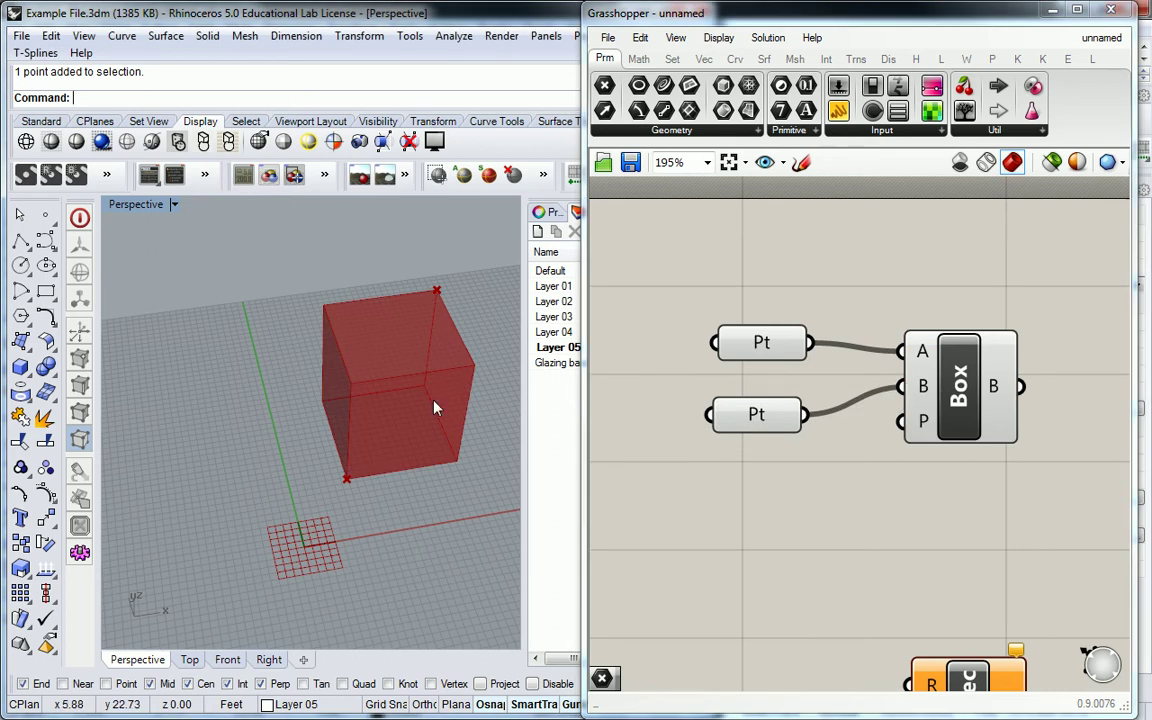
pyautogui.moveTo(390, 359)
pyautogui.mouseDown(button='right')
pyautogui.moveTo(293, 365)
pyautogui.moveTo(472, 369)
pyautogui.moveTo(419, 396)
pyautogui.moveTo(405, 372)
pyautogui.mouseUp(button='right')
pyautogui.scroll(-4, 405, 372)
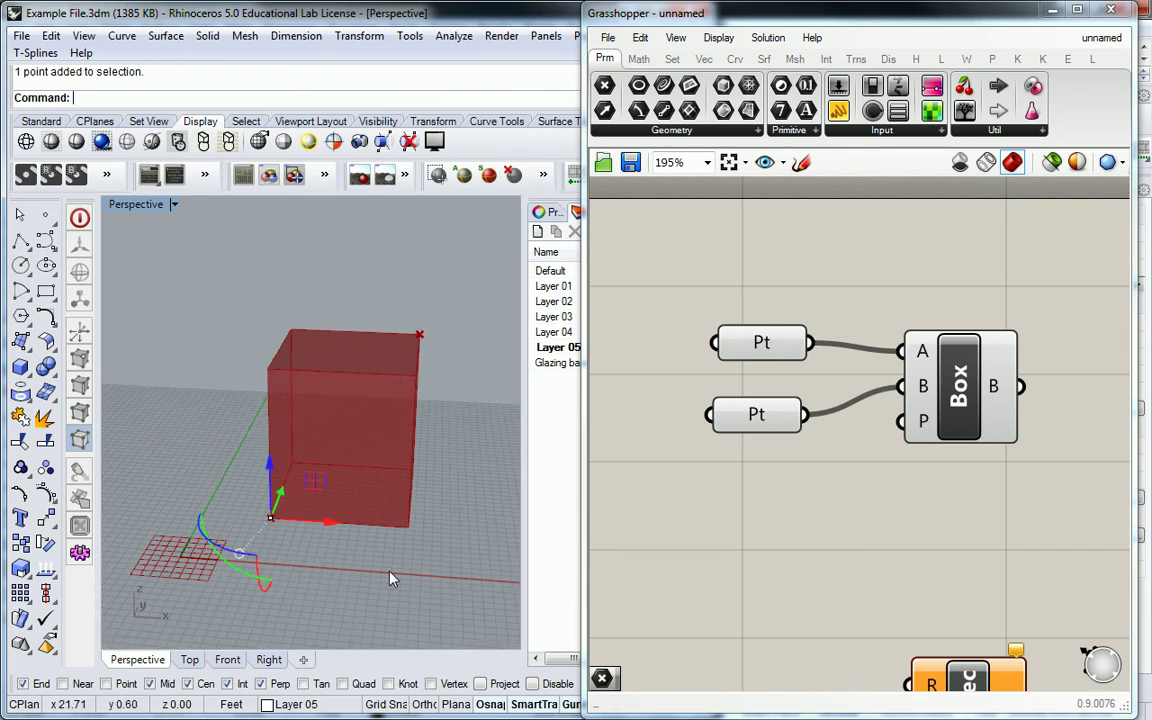
pyautogui.write('zs')
pyautogui.press('Return')
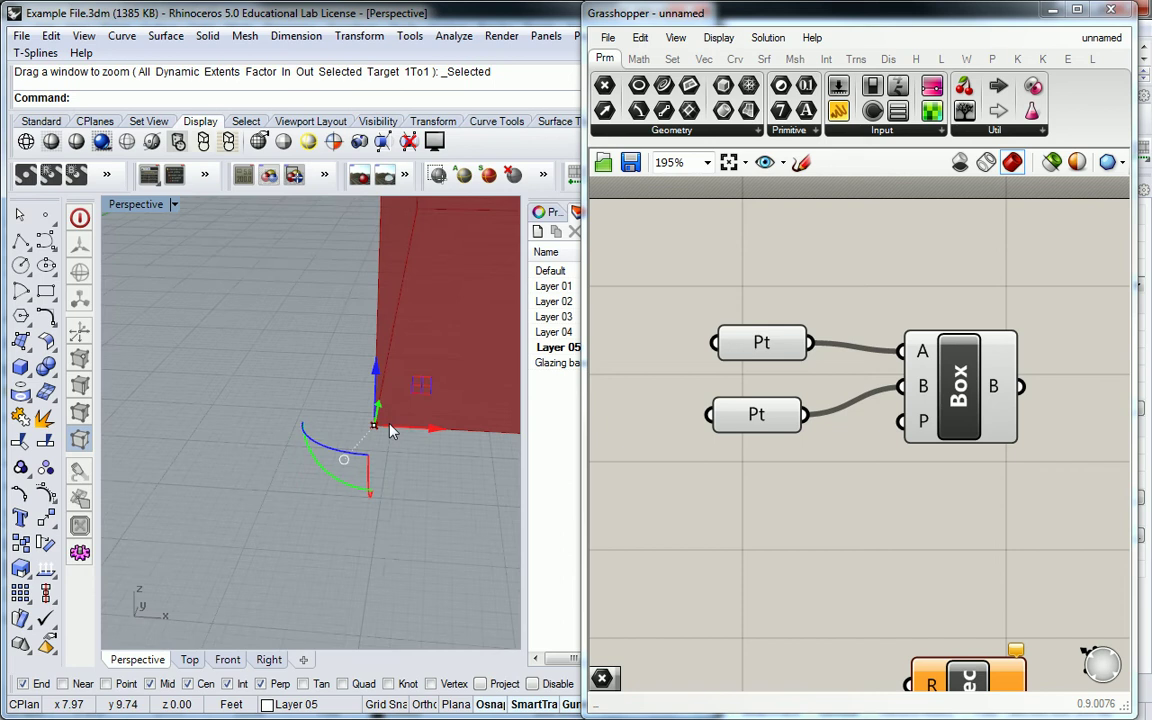
pyautogui.scroll(-6, 430, 460)
pyautogui.scroll(3, 399, 380)
pyautogui.scroll(5, 291, 401)
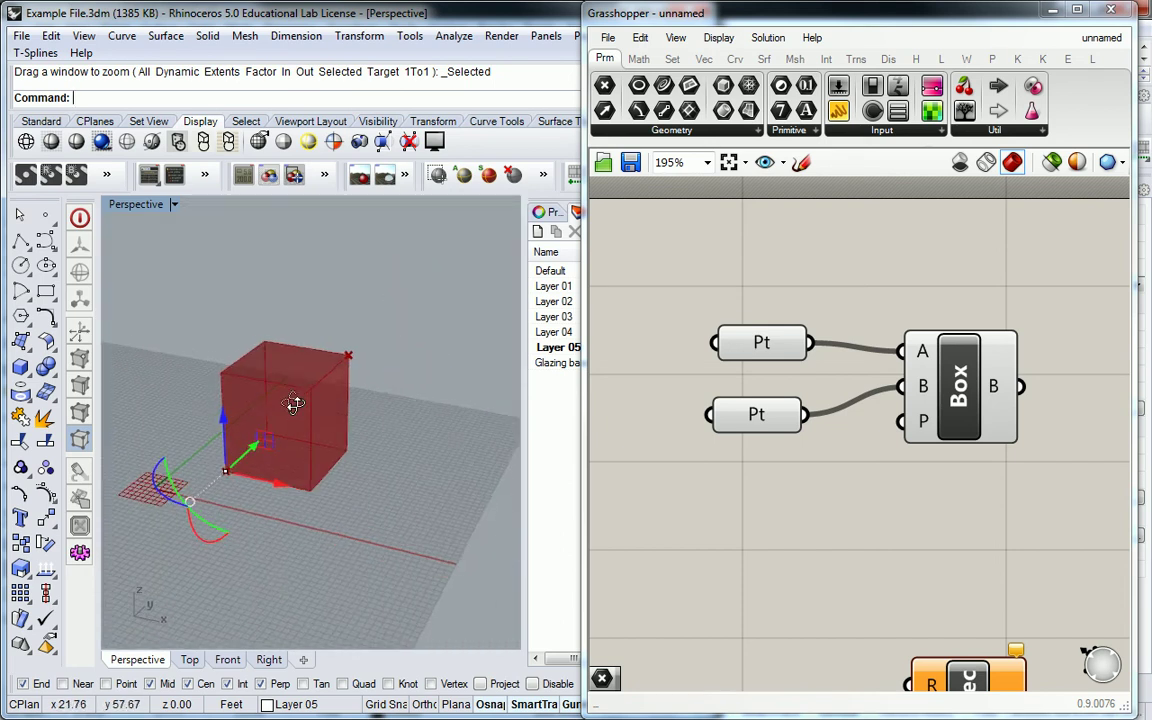
pyautogui.scroll(-1, 306, 432)
pyautogui.press('Escape')
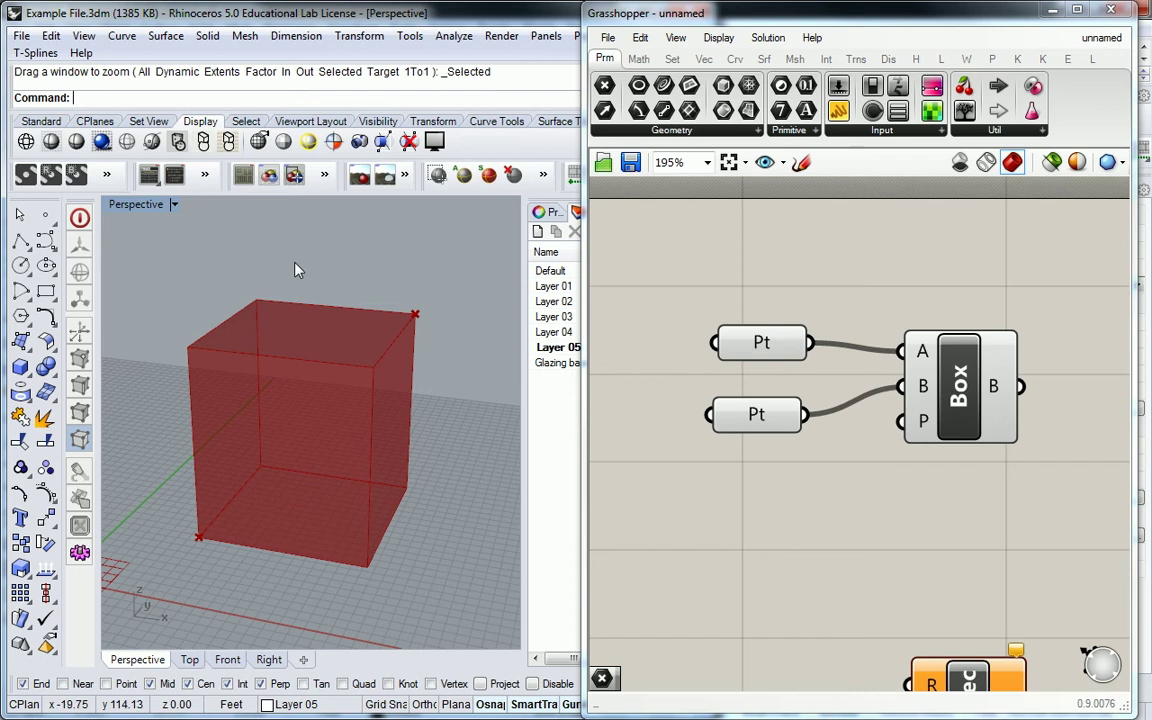
# Step: Window-select the box's top corner point and orbit the view around the box
pyautogui.moveTo(314, 245); pyautogui.dragTo(463, 363)
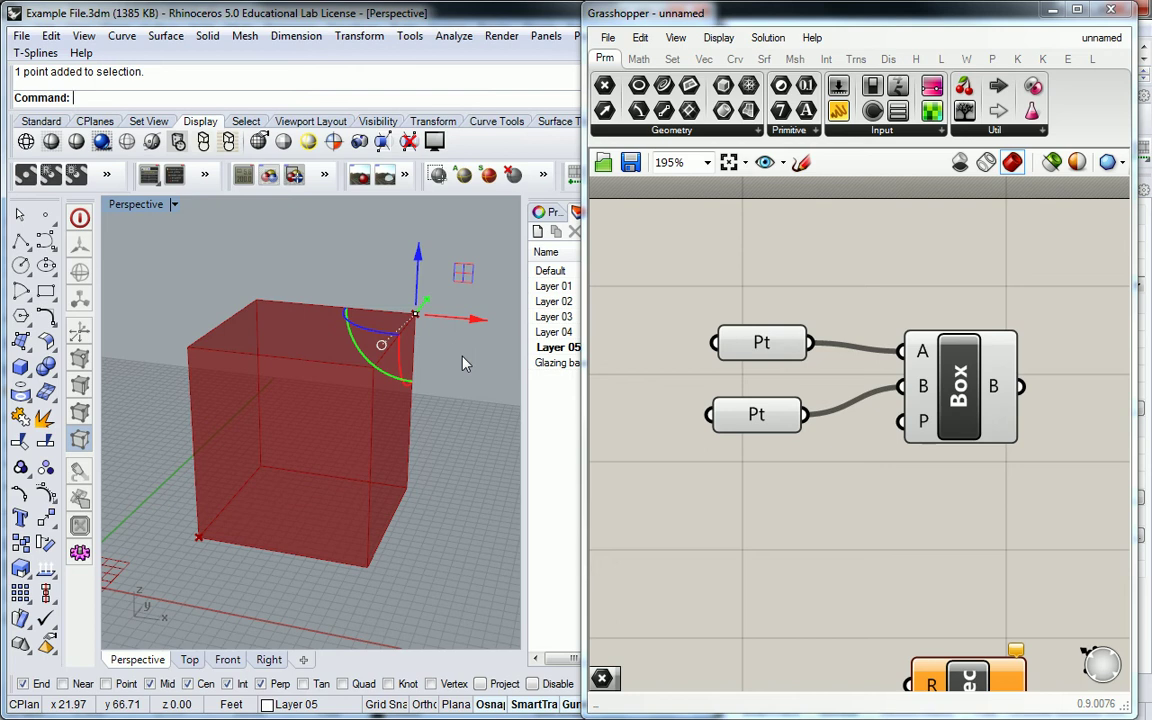
pyautogui.moveTo(463, 364); pyautogui.dragTo(474, 280, button='right')
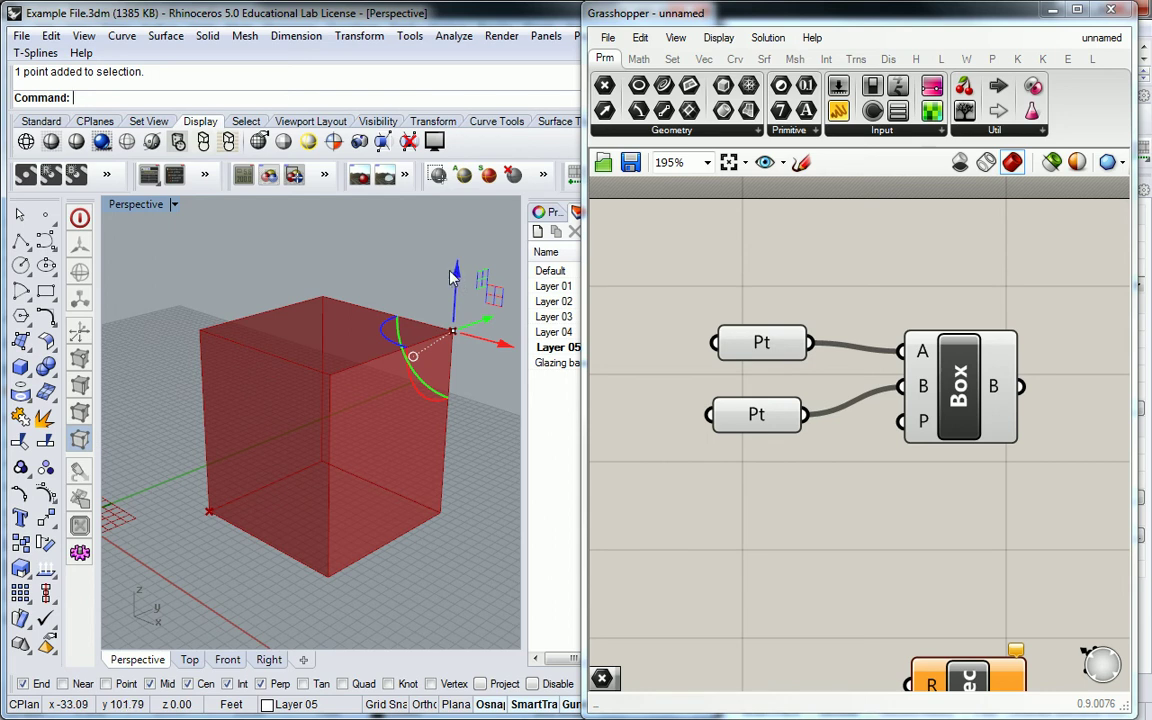
pyautogui.moveTo(410, 250); pyautogui.dragTo(472, 342, button='right')
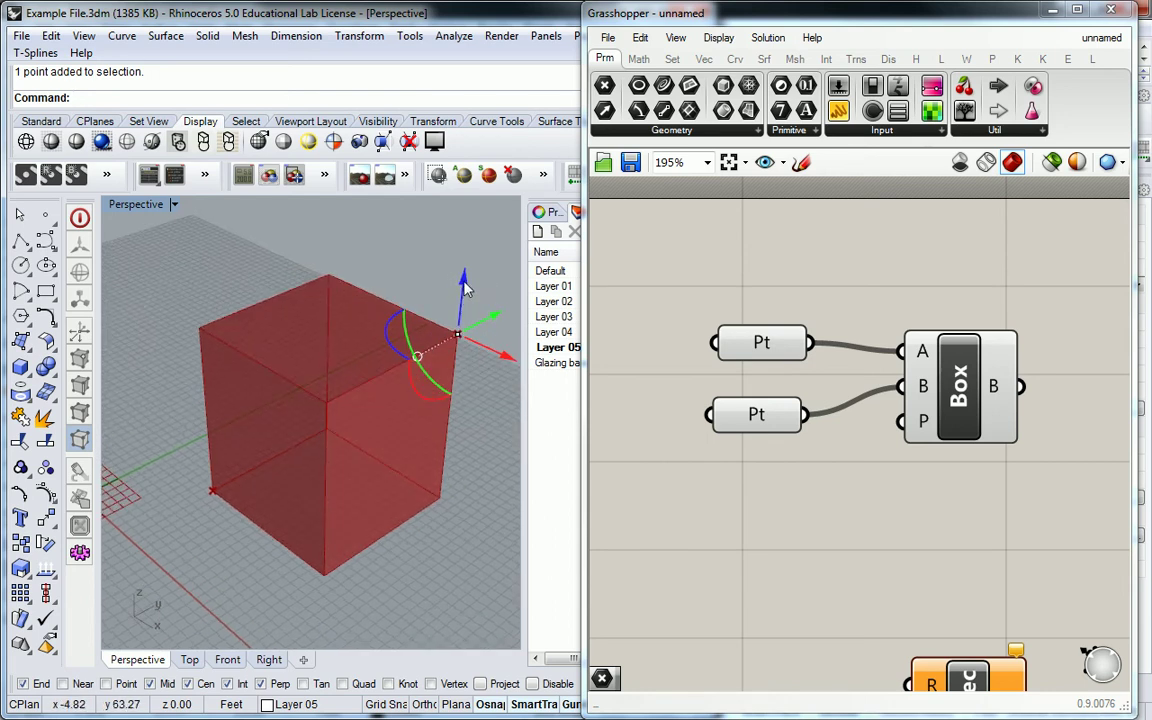
# Step: Drag the corner point with the gumball to lower, narrow, stretch and raise the red box
pyautogui.moveTo(462, 338); pyautogui.dragTo(380, 360)
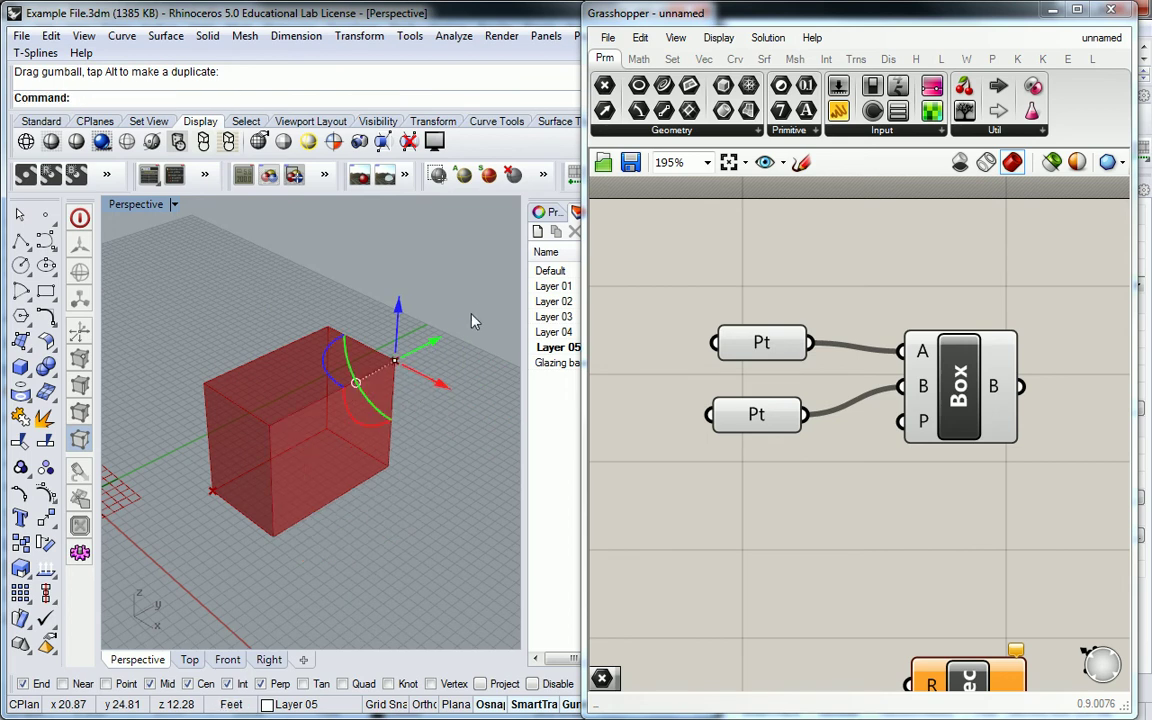
pyautogui.moveTo(468, 328); pyautogui.dragTo(442, 386)
pyautogui.scroll(-3, 442, 386)
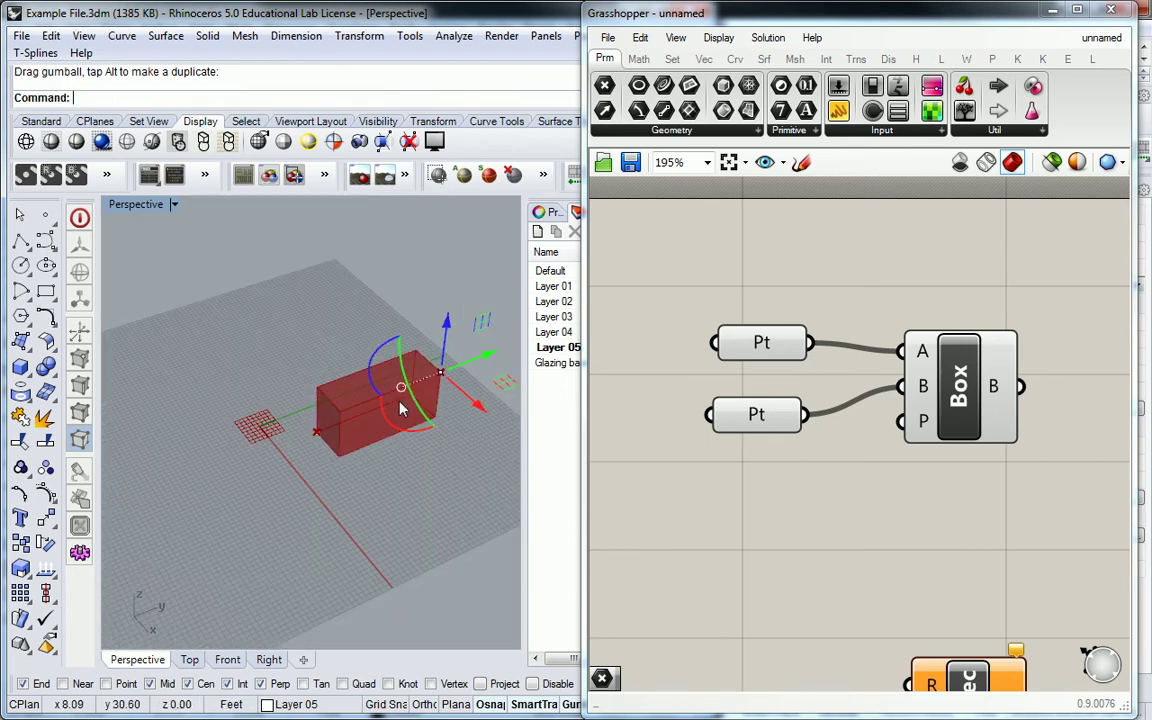
pyautogui.moveTo(519, 397); pyautogui.dragTo(481, 387)
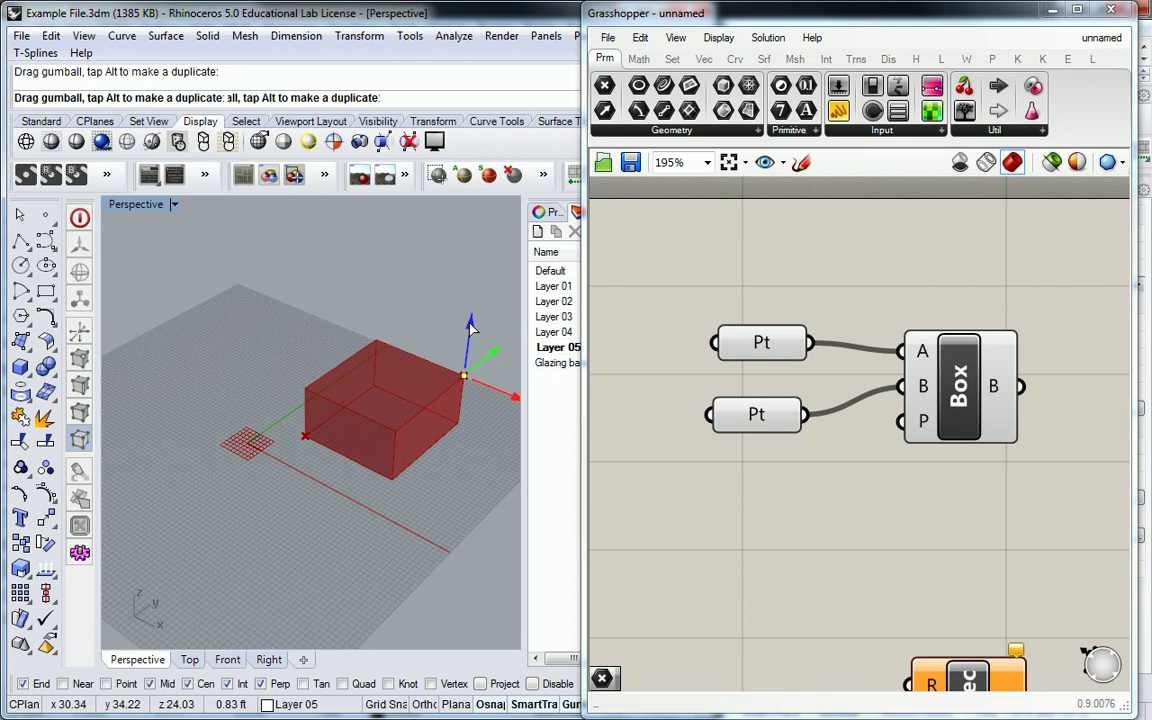
pyautogui.moveTo(470, 325); pyautogui.dragTo(440, 260)
pyautogui.scroll(3, 440, 293)
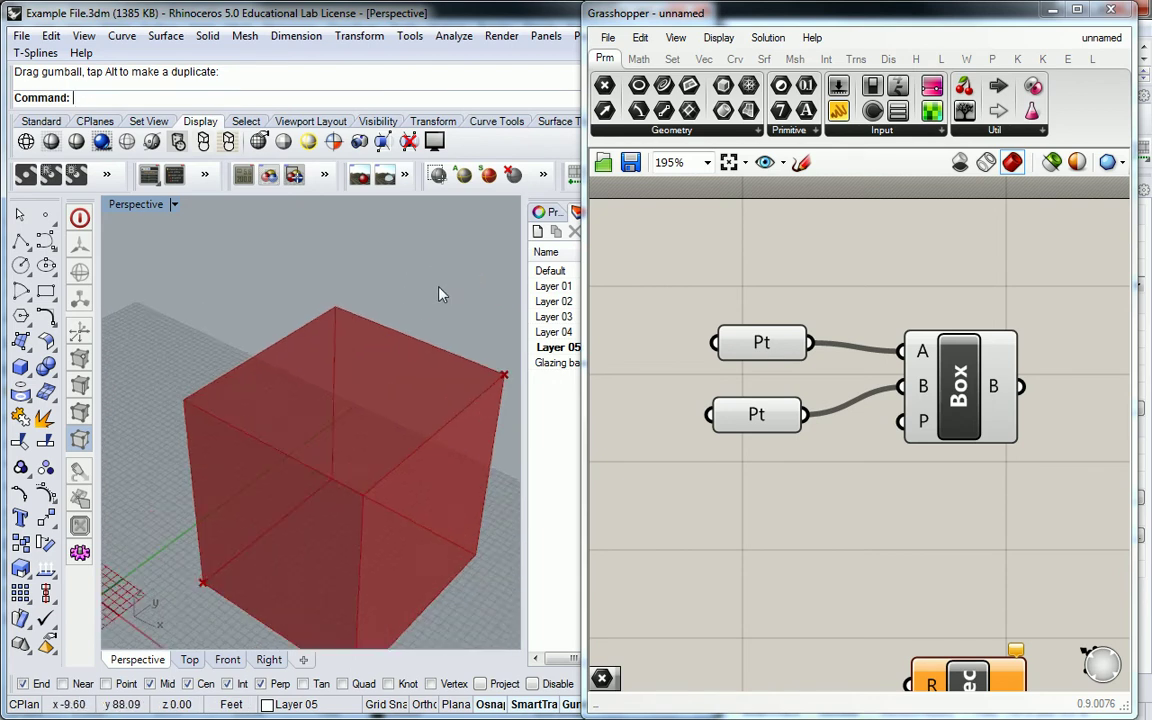
pyautogui.scroll(-3, 440, 293)
pyautogui.moveTo(446, 309); pyautogui.dragTo(480, 395, button='right')
pyautogui.scroll(4, 480, 400)
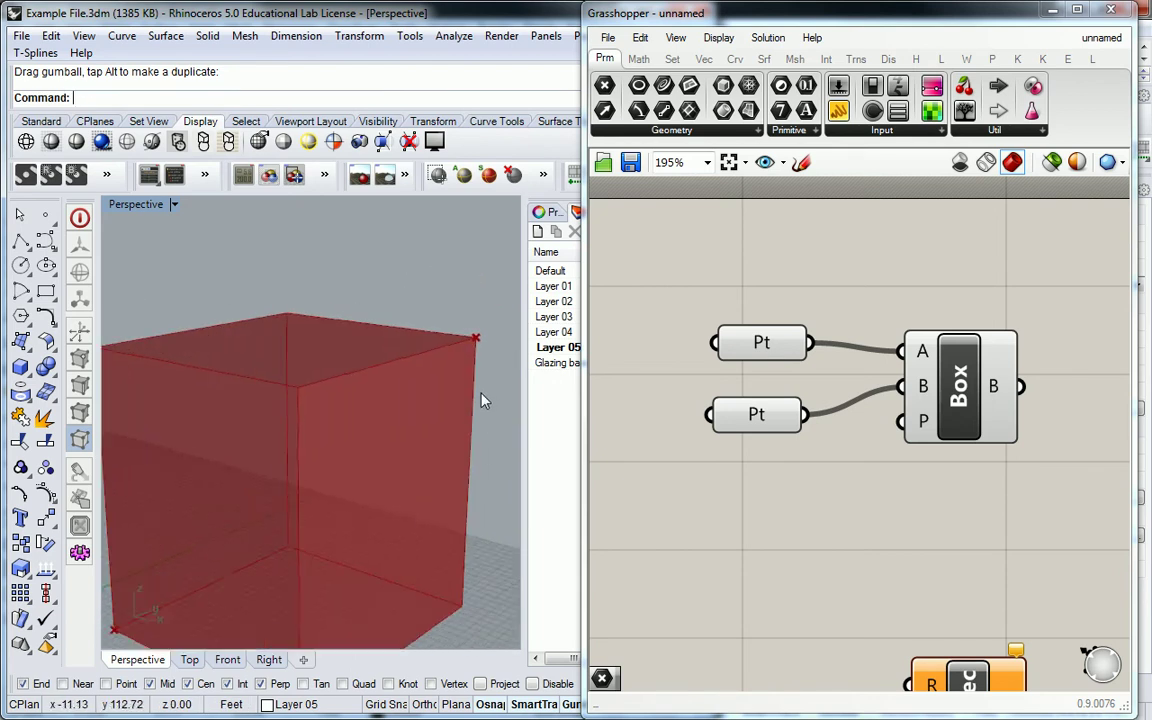
pyautogui.scroll(-5, 485, 410)
pyautogui.scroll(3, 487, 425)
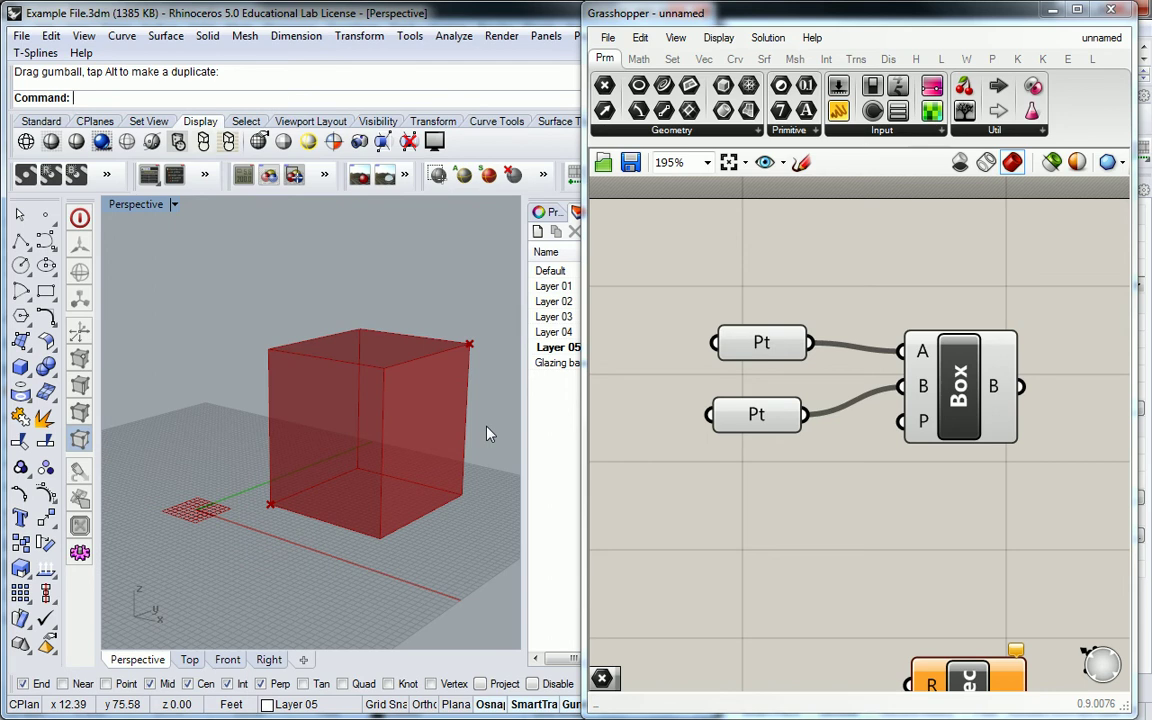
# Step: Select the Box component to highlight its cube preview in Rhino
pyautogui.click(930, 397)
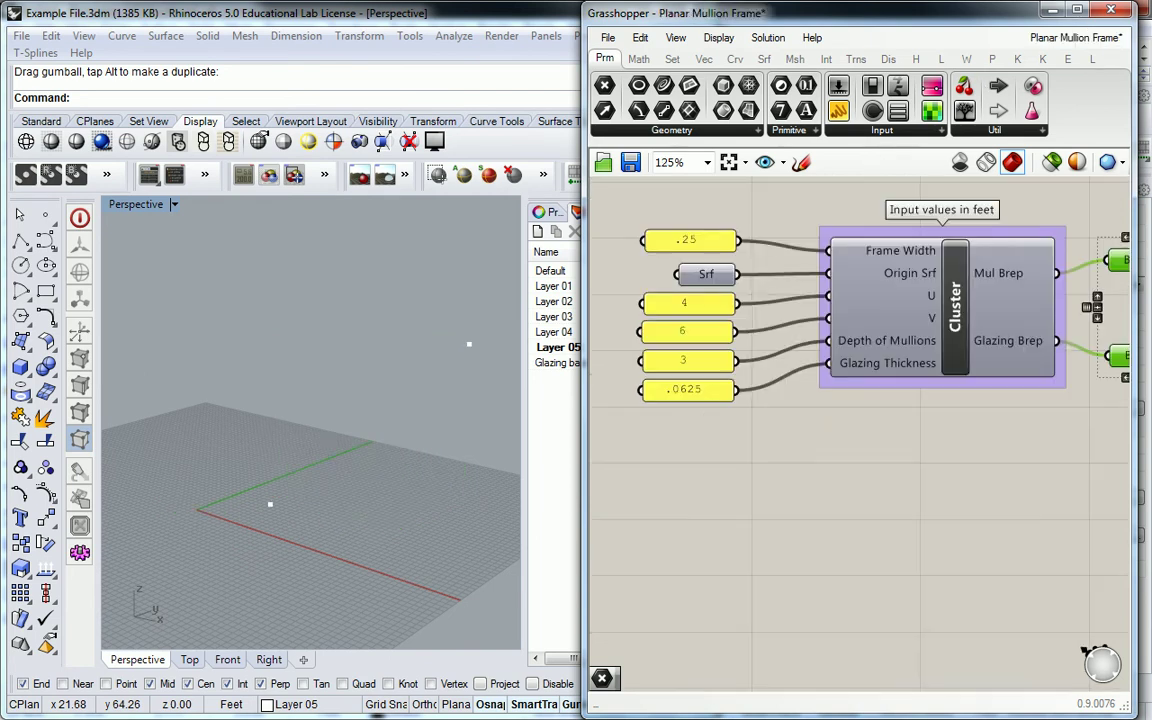
# Step: Turn on preview for both Brep components fed by the Planar Mullion Frame cluster
pyautogui.scroll(-1, 895, 435)
pyautogui.moveTo(895, 432); pyautogui.dragTo(805, 435, button='right')
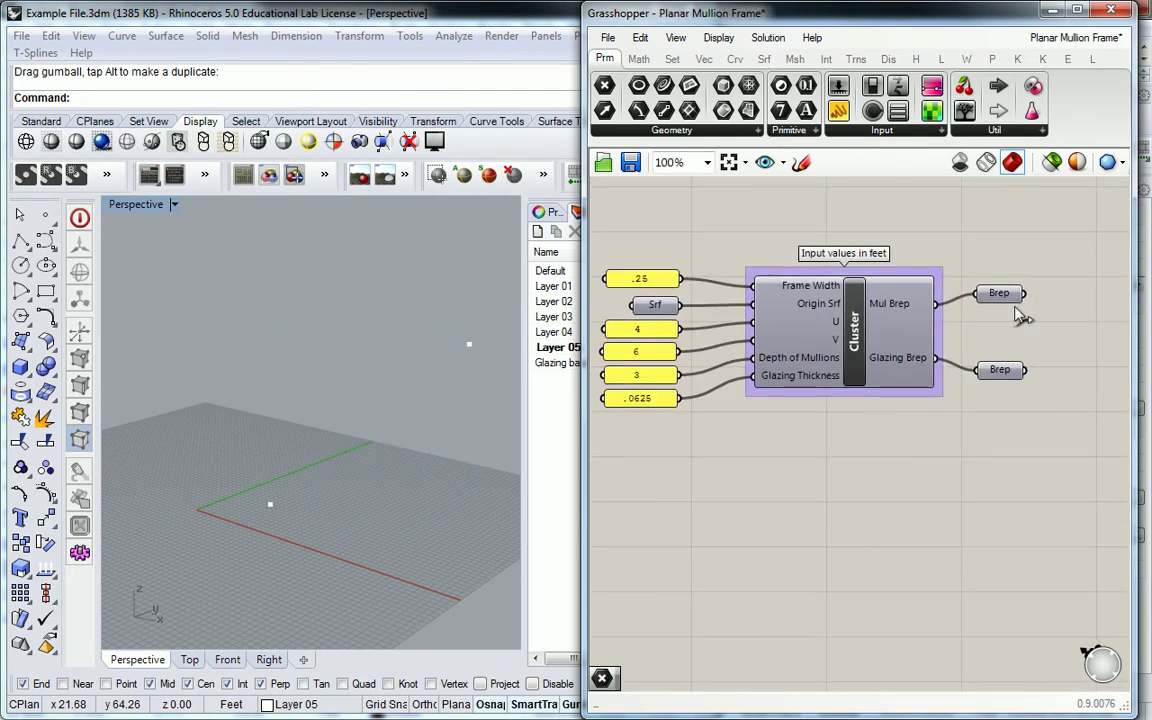
pyautogui.moveTo(1055, 213); pyautogui.dragTo(955, 457)
pyautogui.rightClick(999, 293)
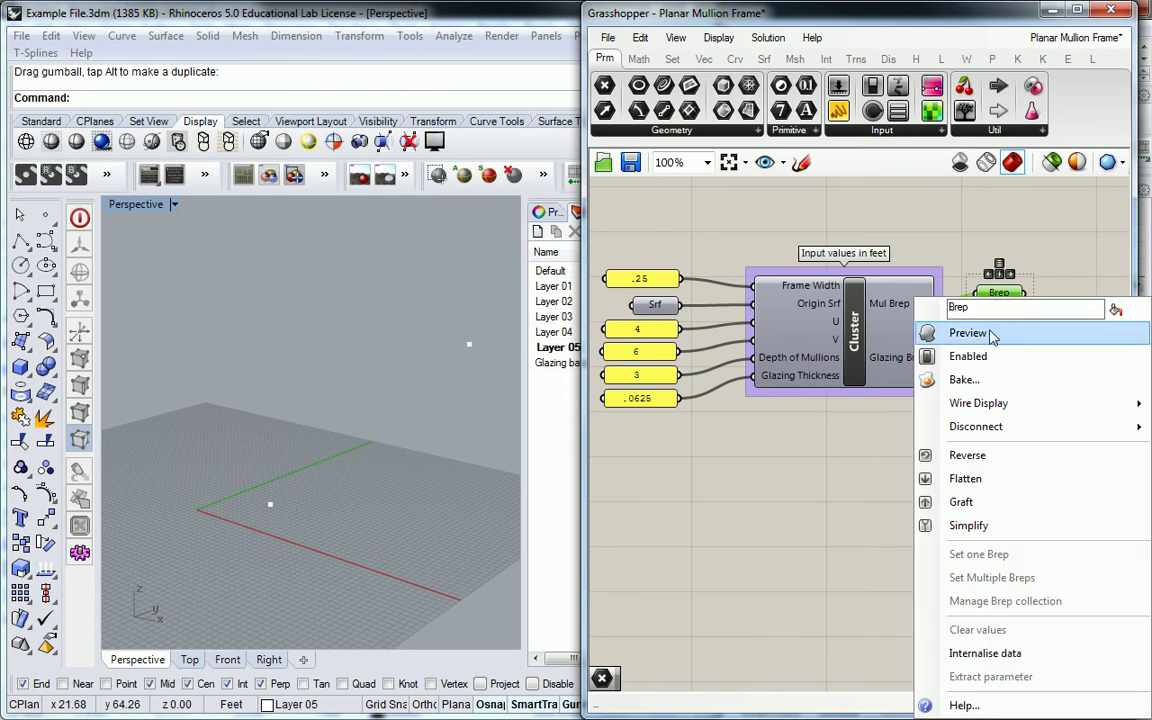
pyautogui.click(982, 329)
pyautogui.rightClick(999, 368)
pyautogui.click(405, 322)
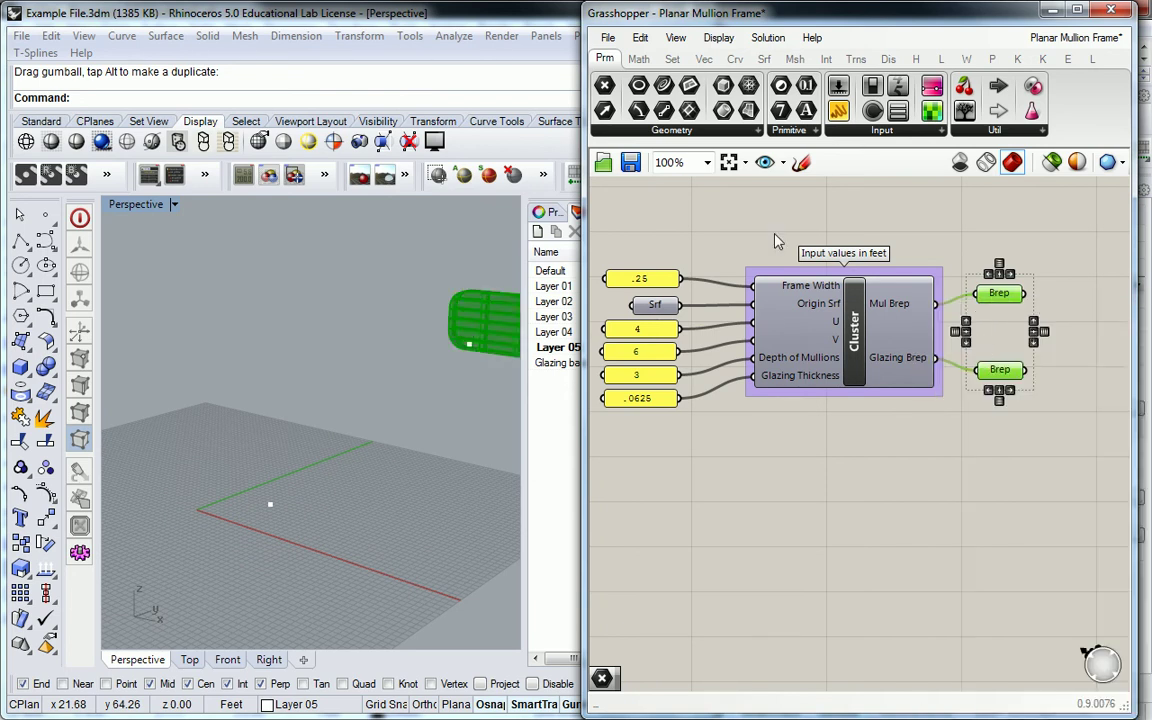
pyautogui.moveTo(405, 322); pyautogui.dragTo(445, 322, button='right')
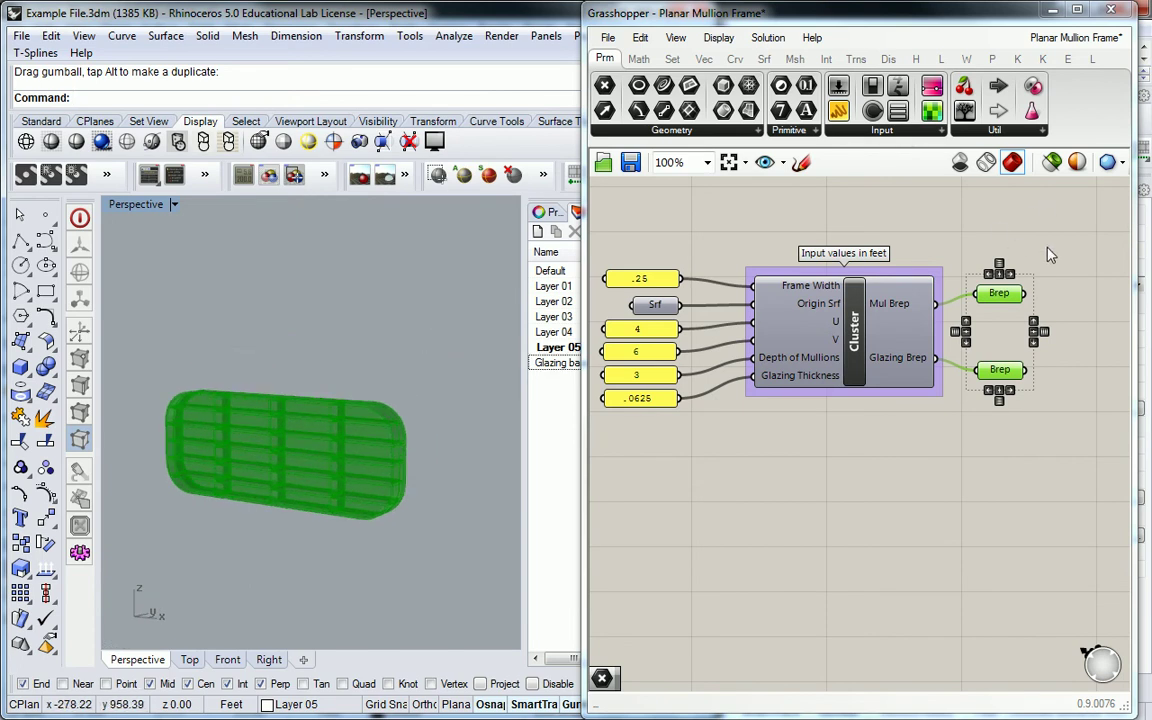
pyautogui.click(960, 370)
# Step: Highlight the mullion and glazing Breps, then window-select the cluster with both Breps
pyautogui.moveTo(1013, 293)
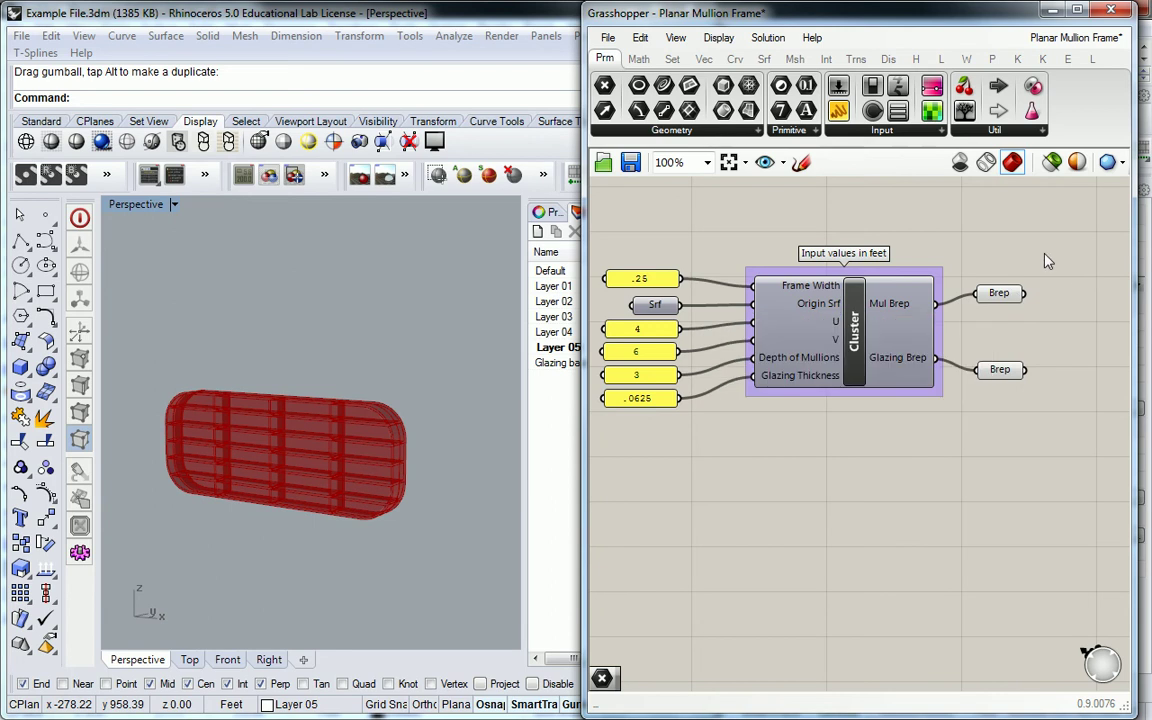
pyautogui.scroll(3, 950, 320)
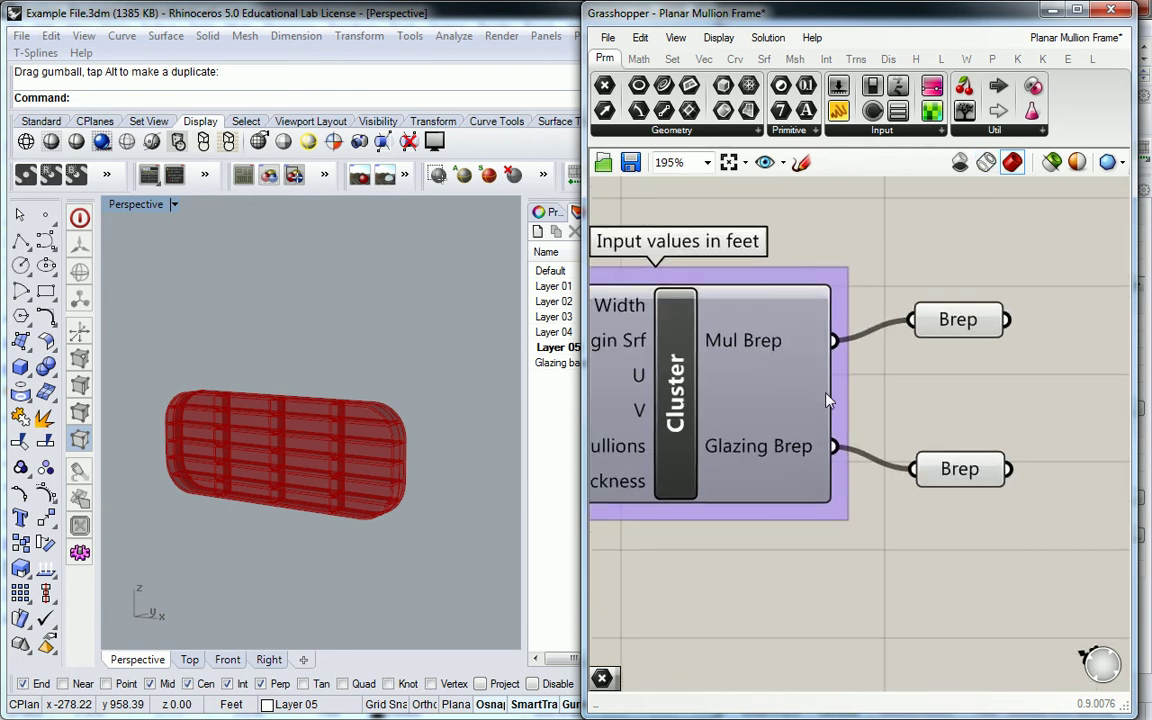
pyautogui.moveTo(808, 449)
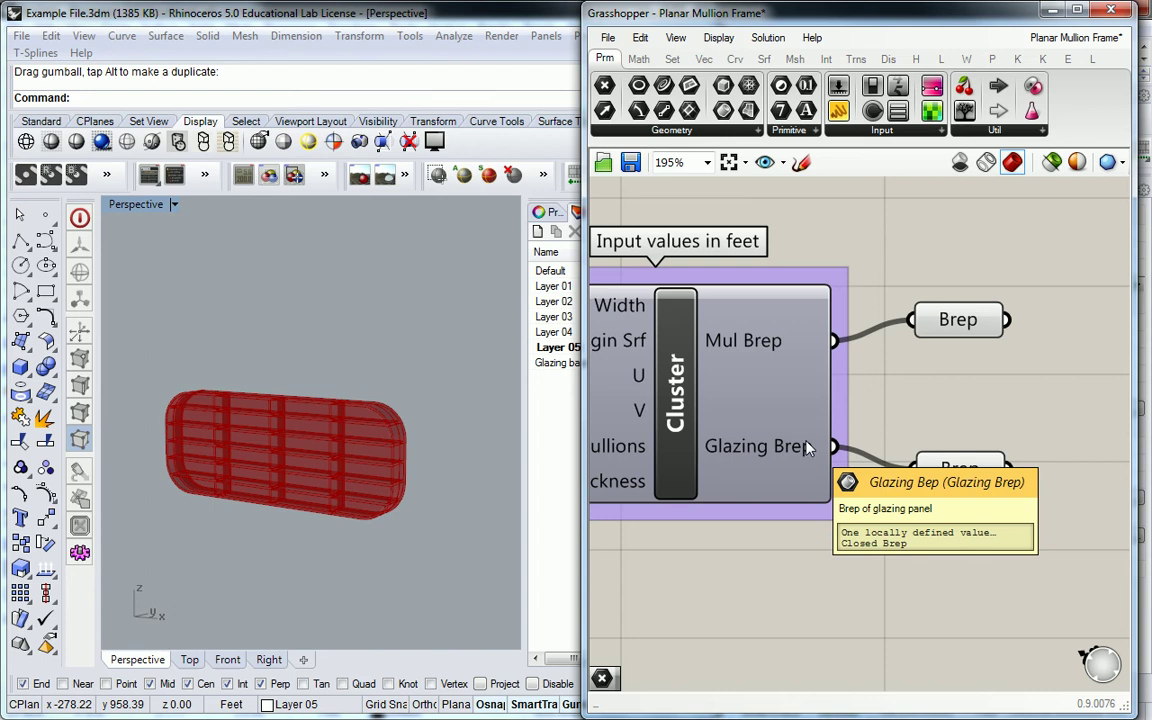
pyautogui.click(945, 322)
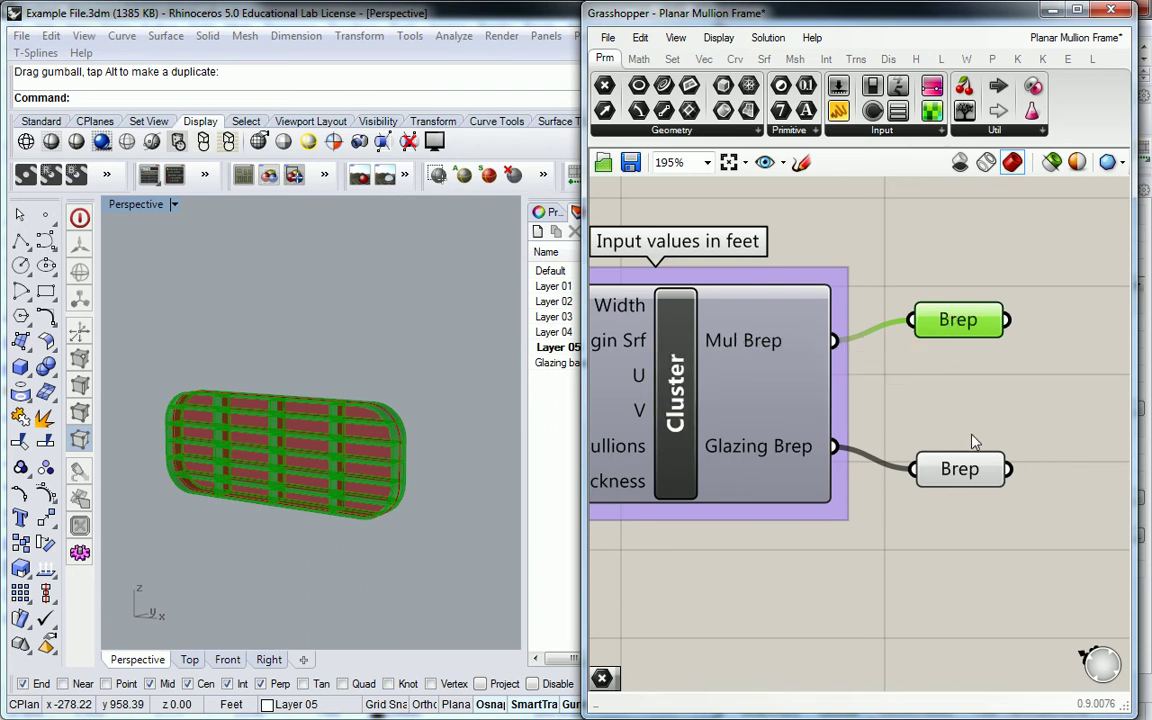
pyautogui.click(970, 470)
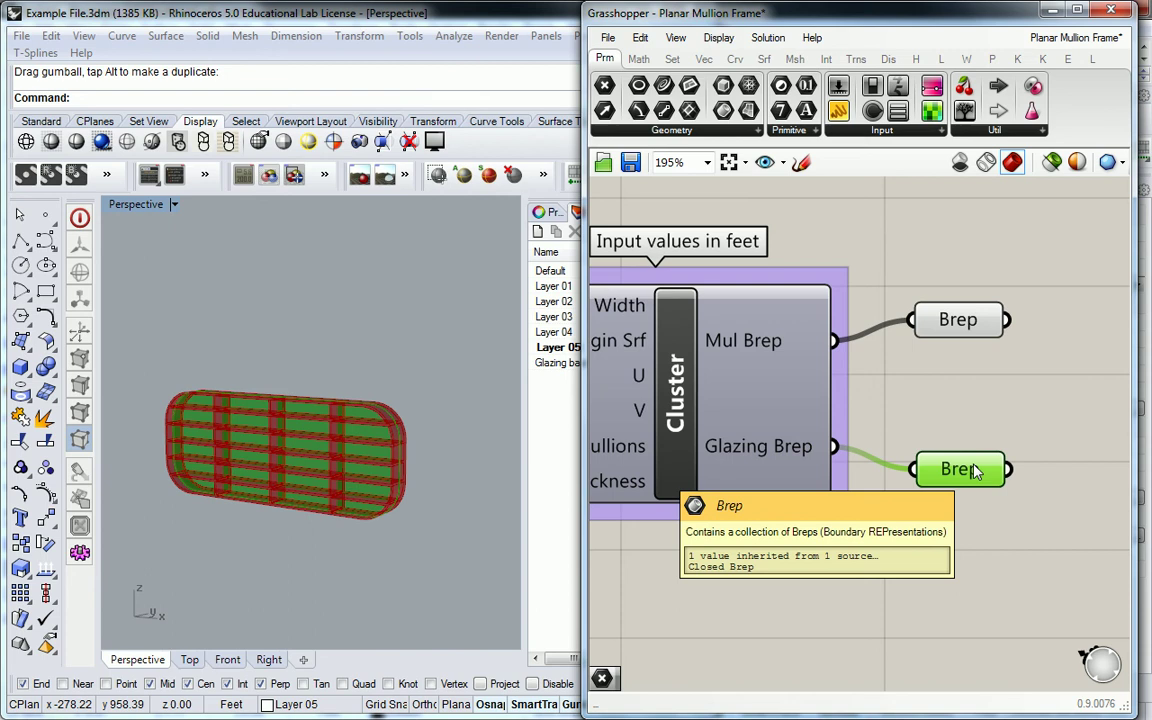
pyautogui.moveTo(1067, 218); pyautogui.dragTo(836, 535)
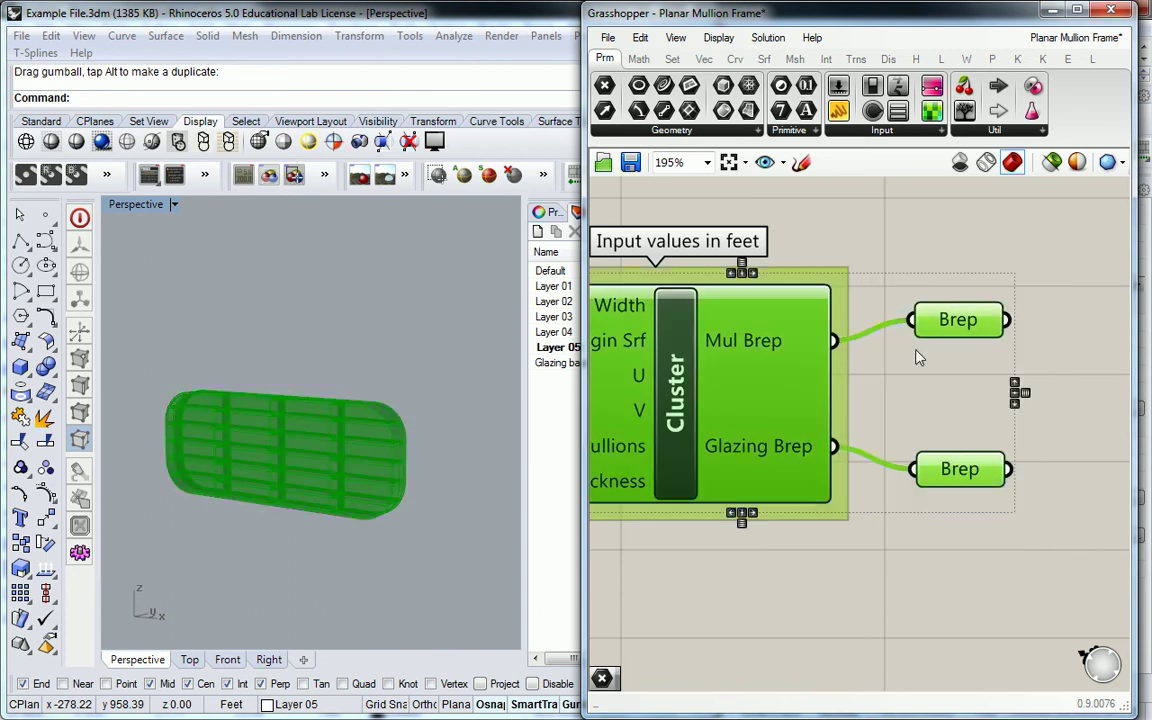
pyautogui.middleClick(928, 330)
# Step: Disable the mullion frame preview and switch to the unnamed box definition
pyautogui.click(984, 273)
pyautogui.click(1076, 37)
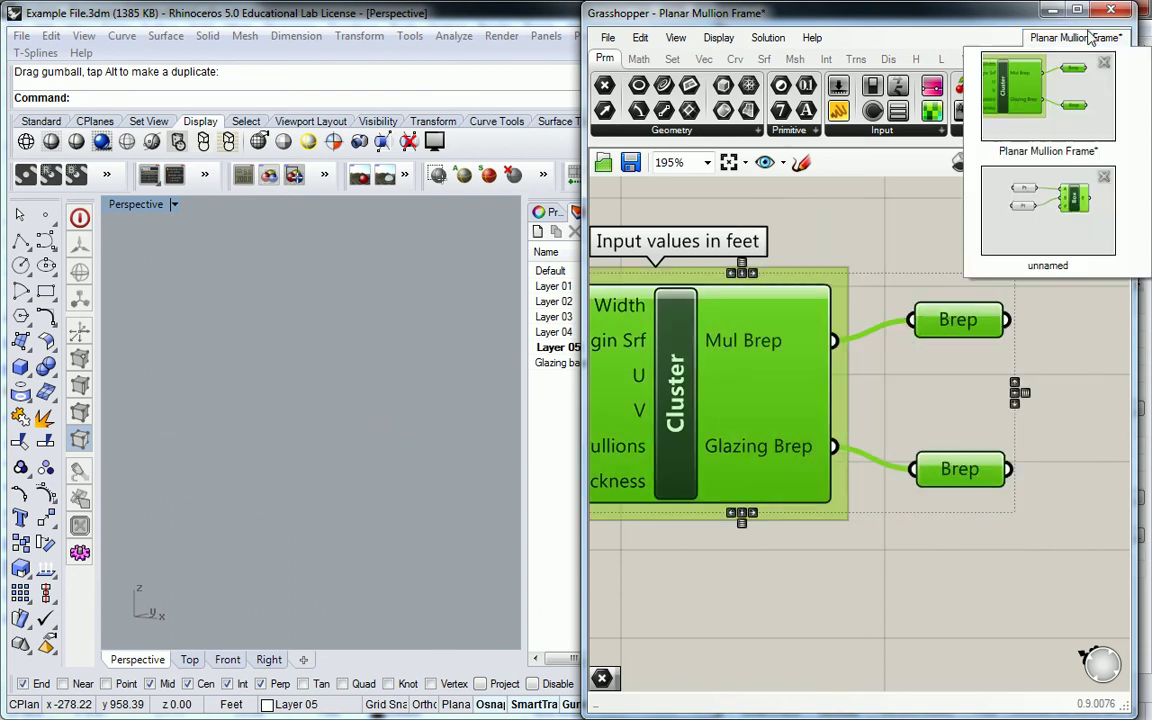
pyautogui.click(1032, 207)
pyautogui.click(830, 247)
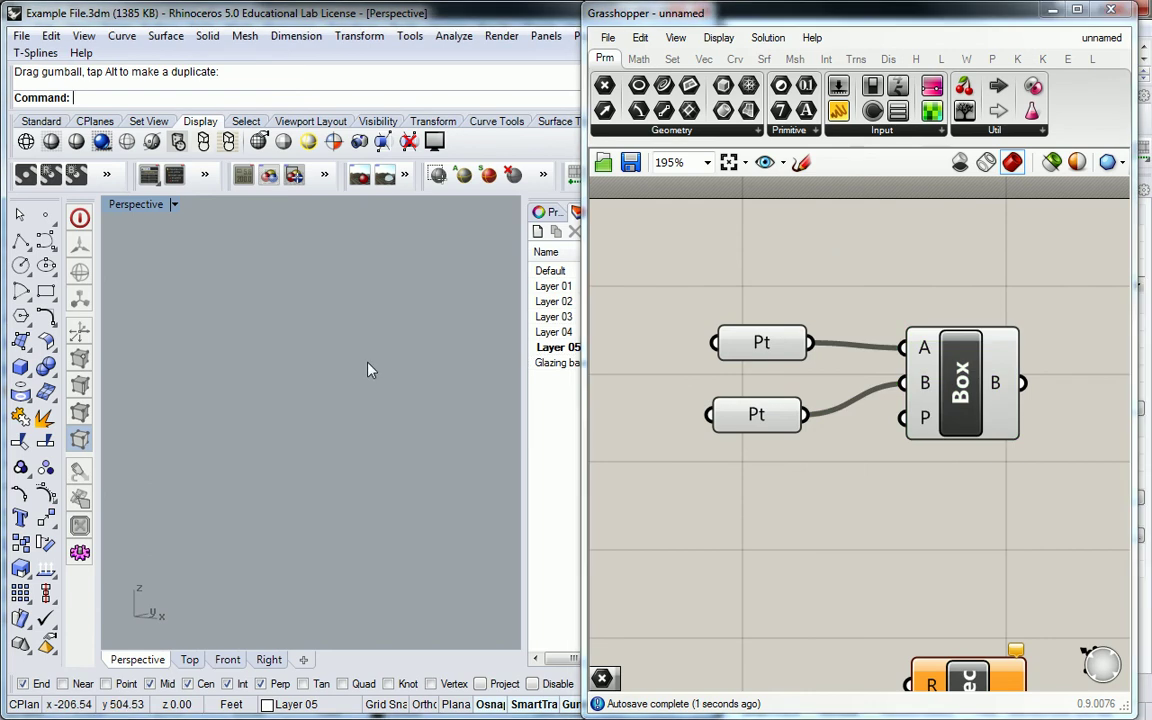
# Step: Zoom the Perspective view onto the red box and move BoxRec up near Box
pyautogui.moveTo(363, 370); pyautogui.dragTo(211, 463, button='right')
pyautogui.scroll(5, 211, 463)
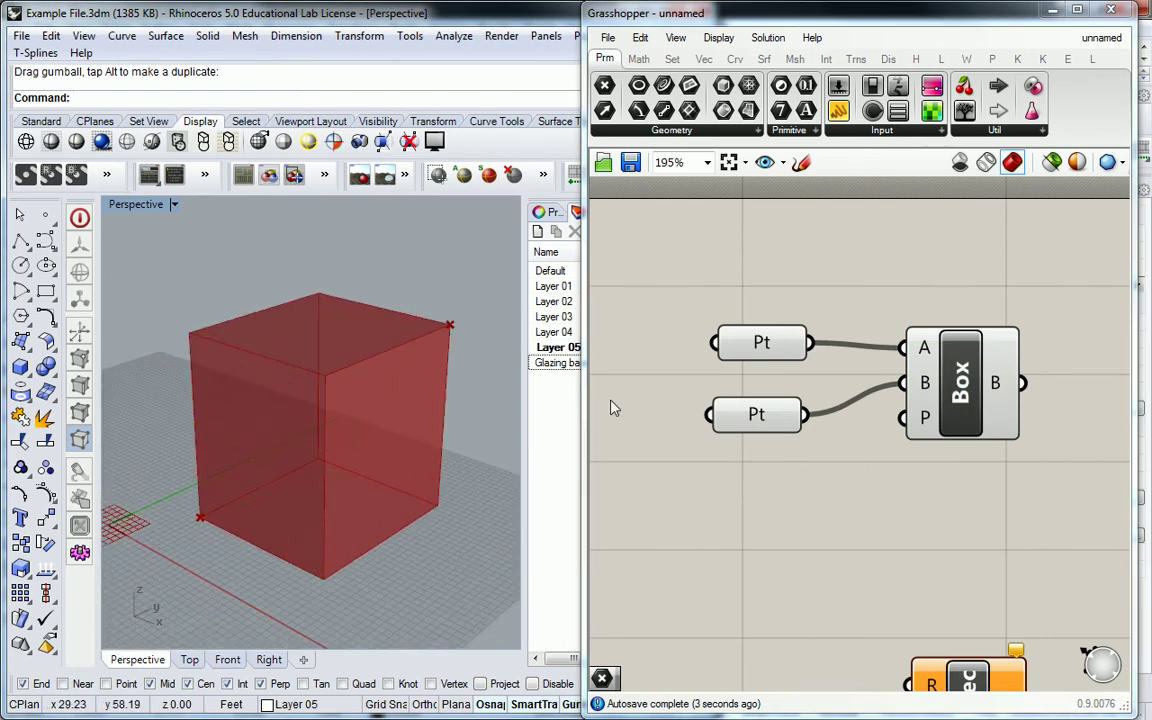
pyautogui.scroll(-3, 822, 275)
pyautogui.scroll(1, 860, 400)
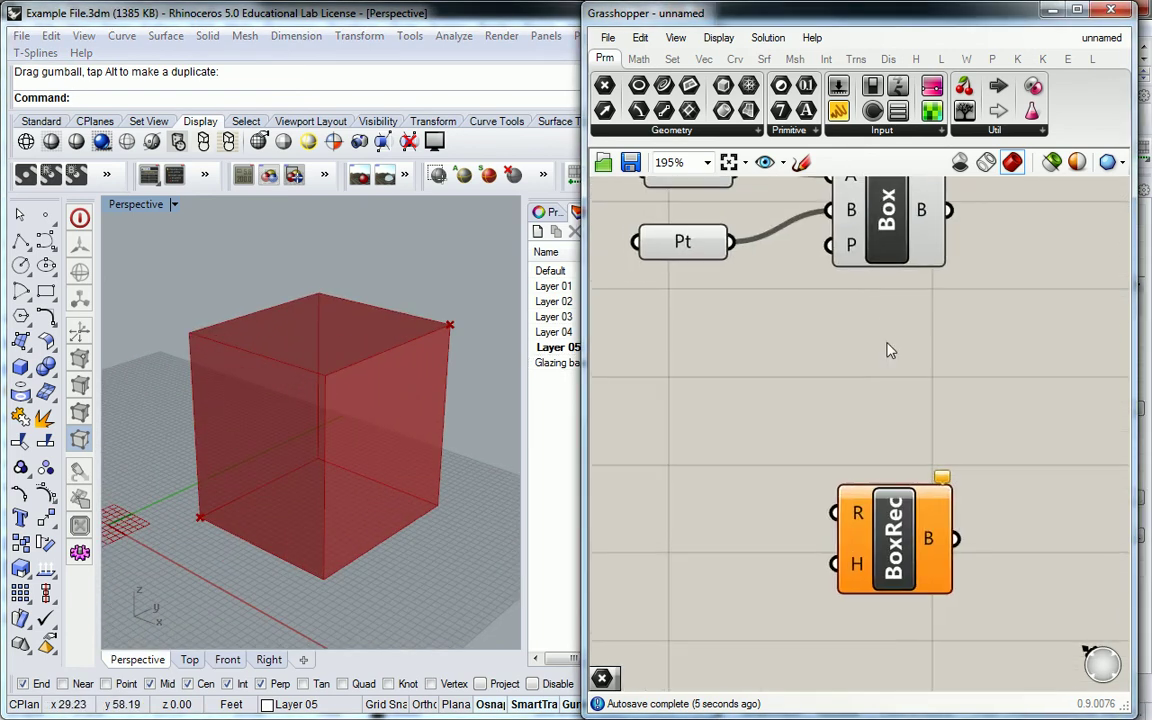
pyautogui.moveTo(896, 505); pyautogui.dragTo(887, 462)
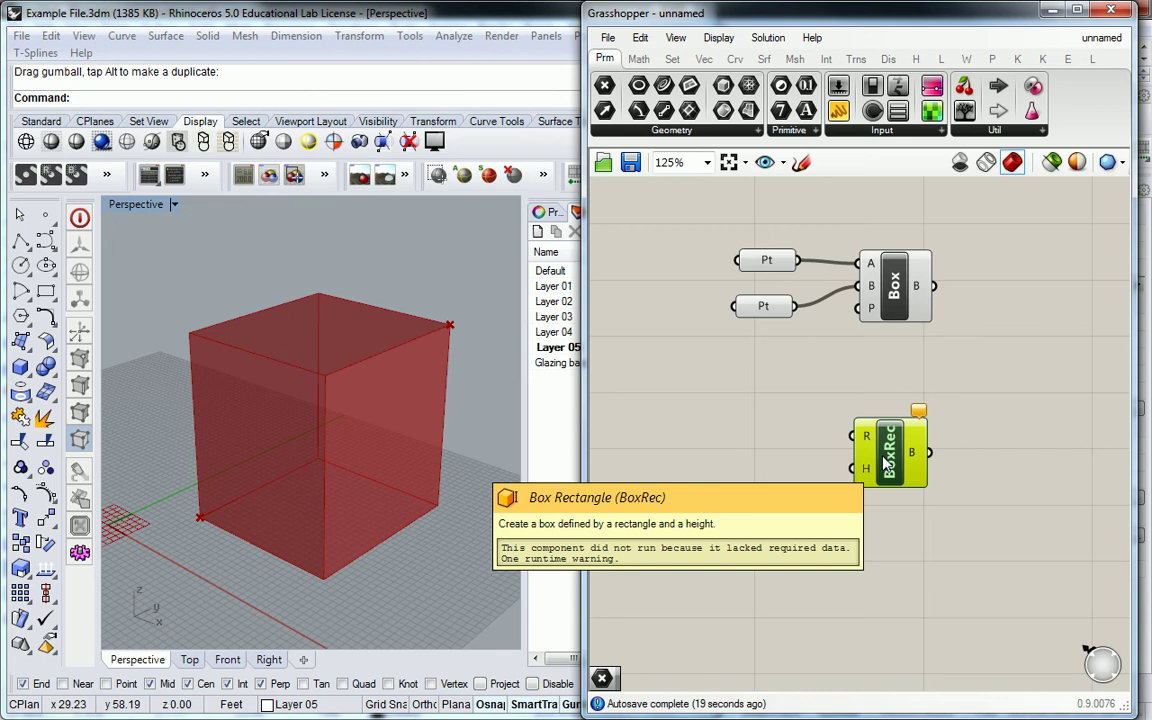
# Step: Turn off the Box component's preview from its context menu
pyautogui.click(1000, 373)
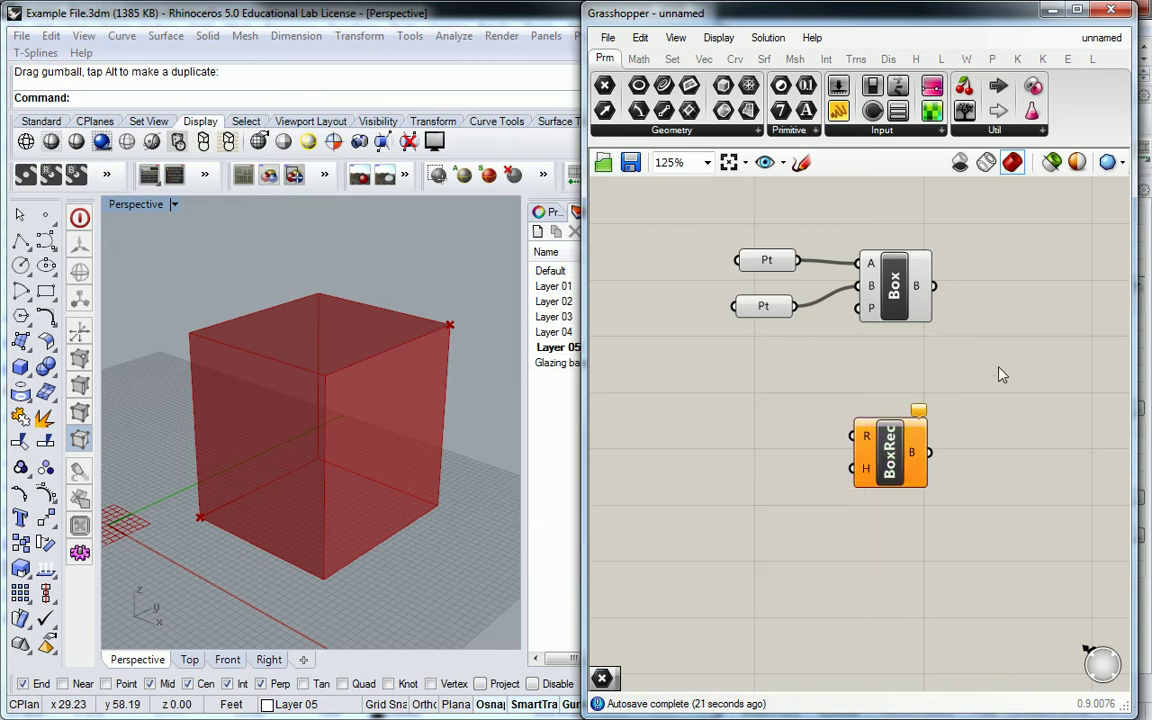
pyautogui.moveTo(957, 227); pyautogui.dragTo(701, 334)
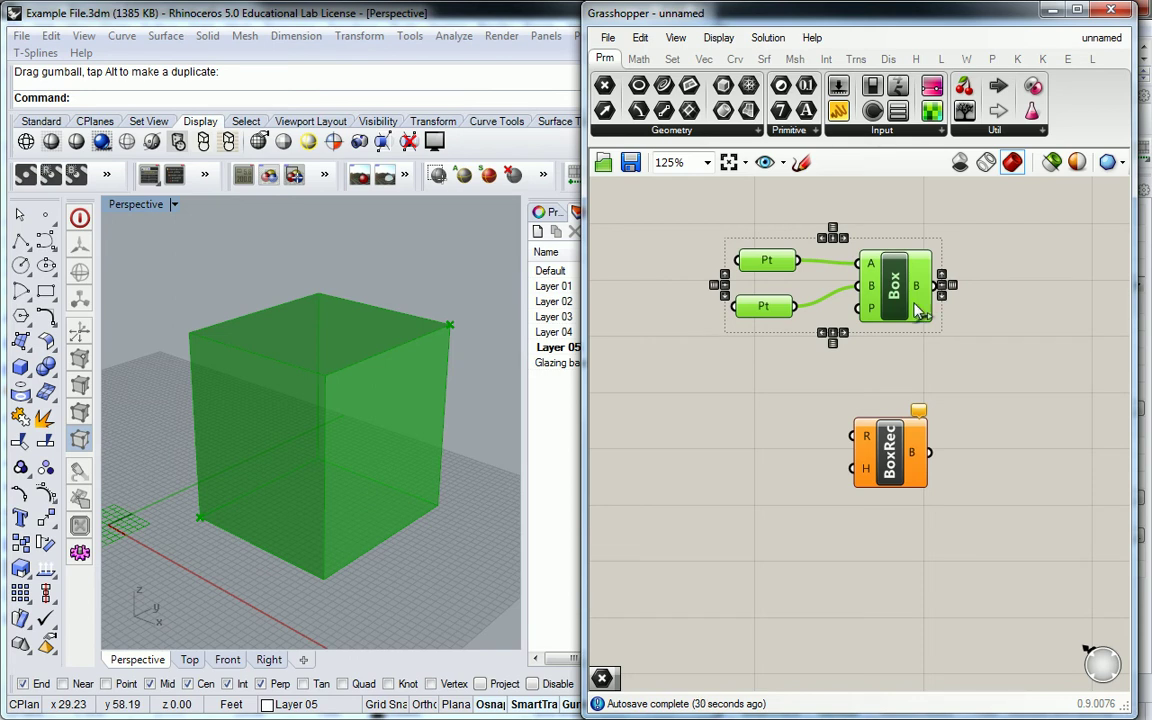
pyautogui.click(830, 280)
pyautogui.click(915, 289)
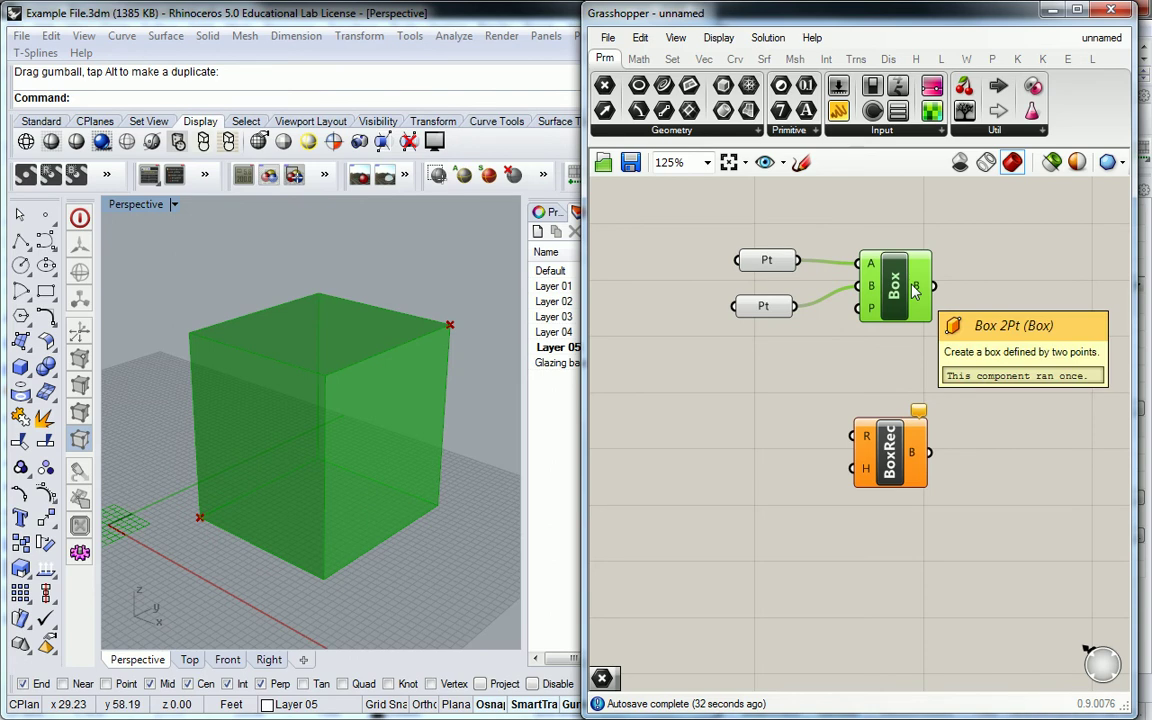
pyautogui.rightClick(913, 289)
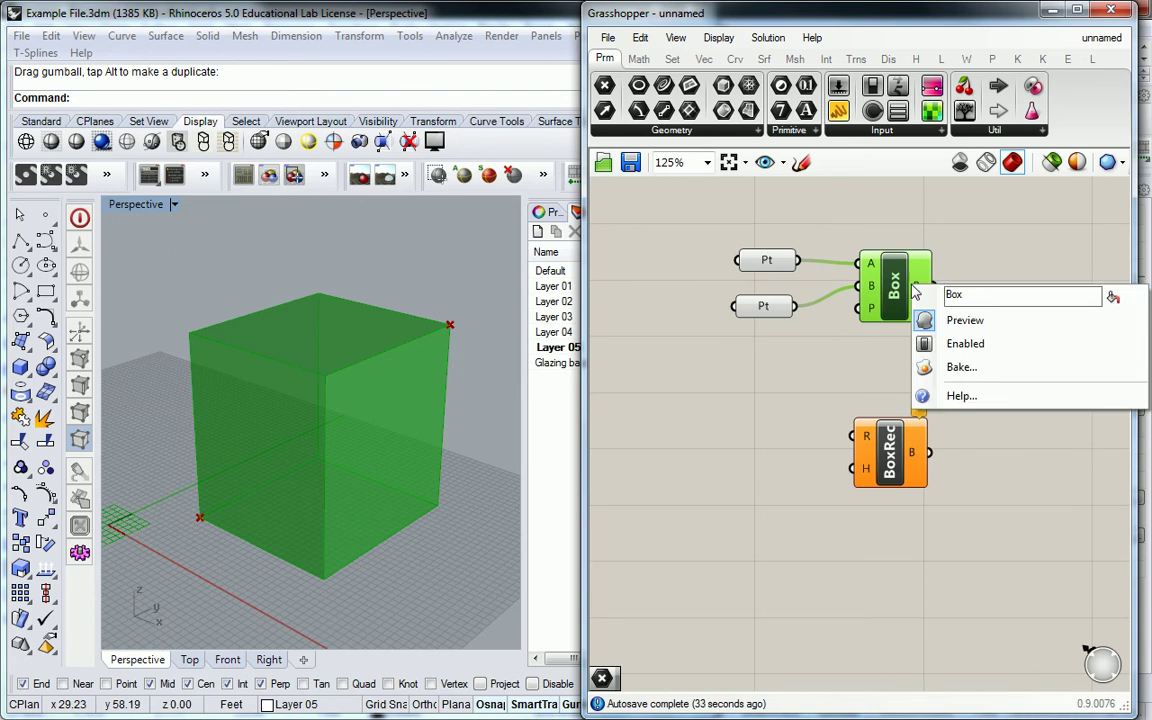
pyautogui.click(962, 321)
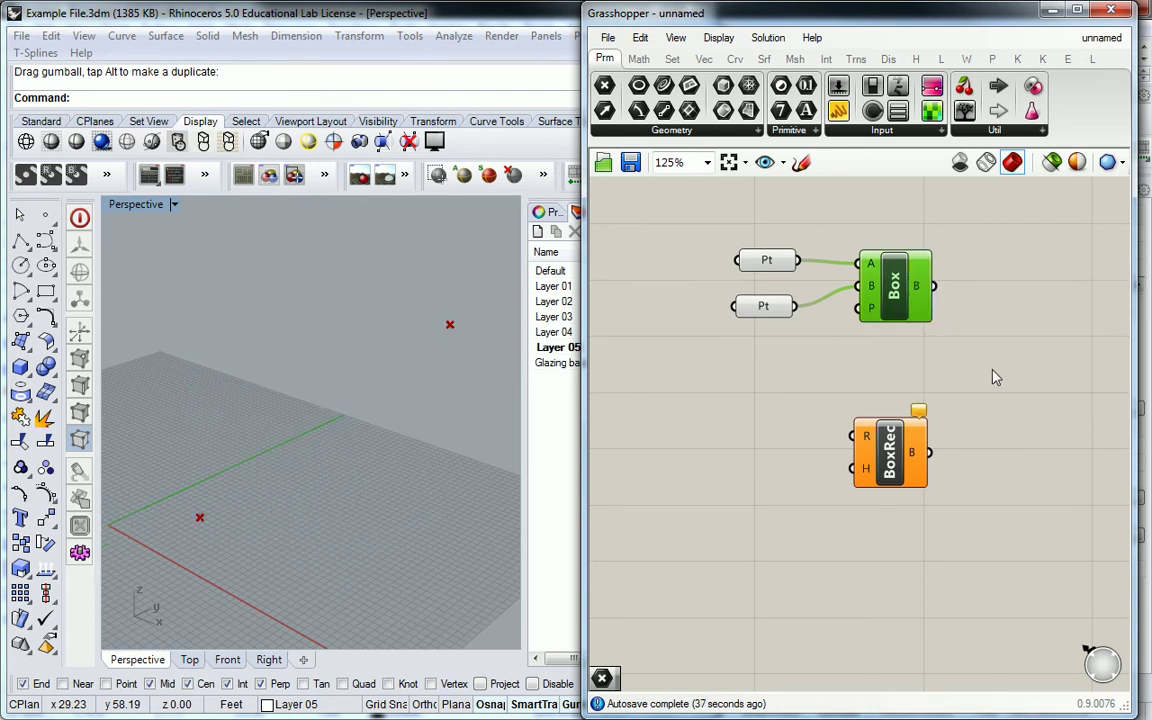
pyautogui.click(1006, 313)
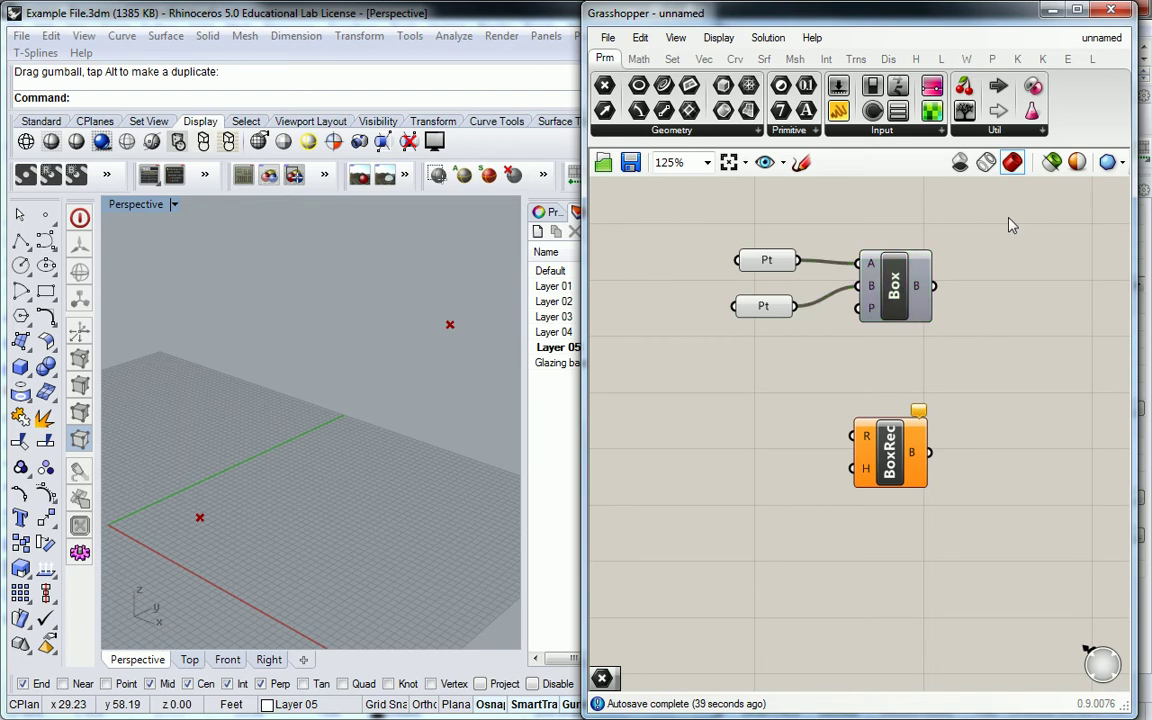
# Step: Disable preview for both Pt components and Box, leaving only two plain points in Rhino
pyautogui.moveTo(1022, 189); pyautogui.dragTo(715, 372)
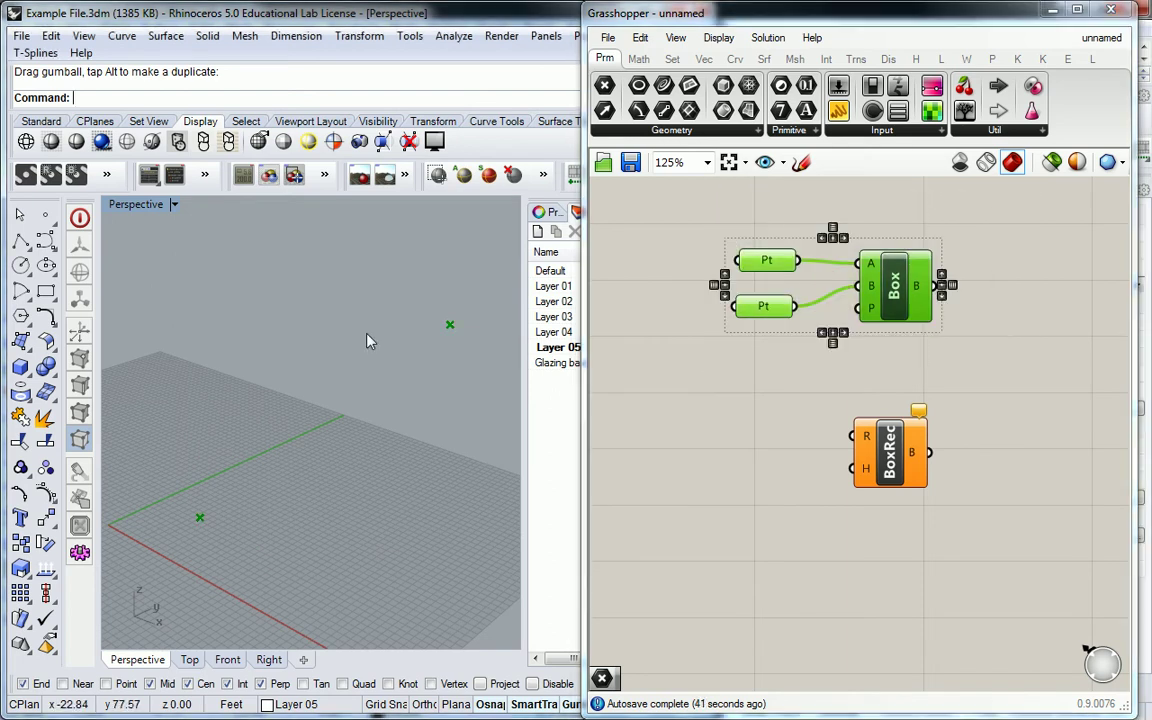
pyautogui.middleClick(903, 289)
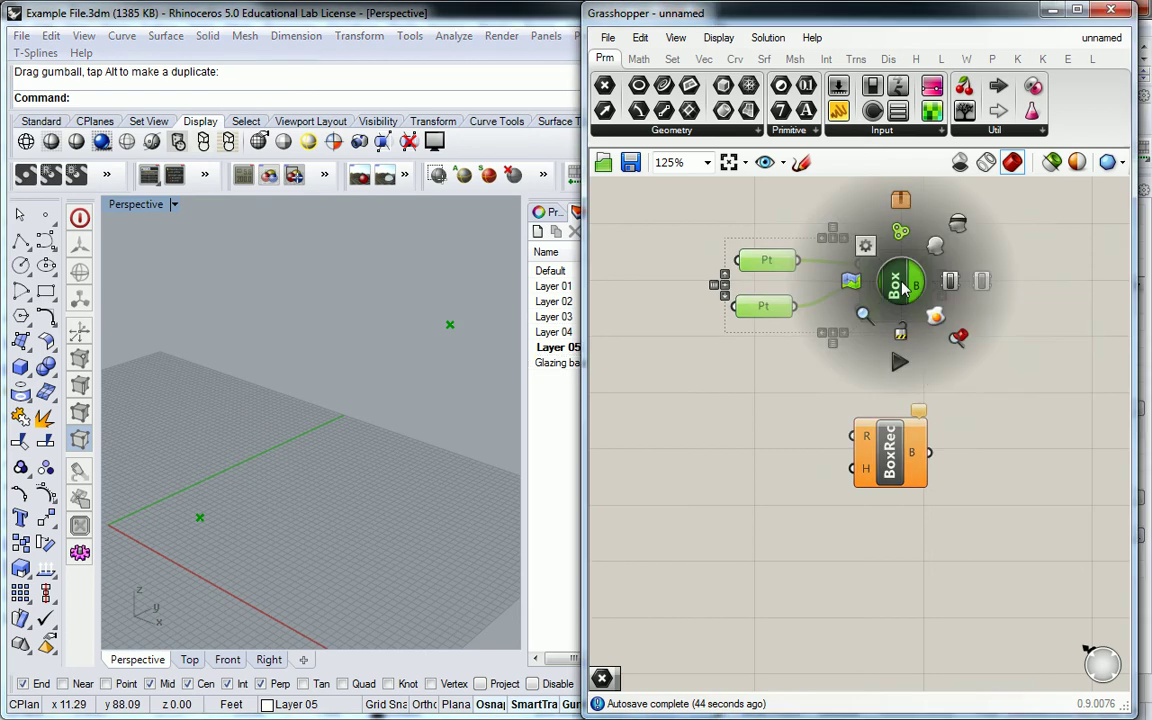
pyautogui.click(962, 228)
pyautogui.click(966, 229)
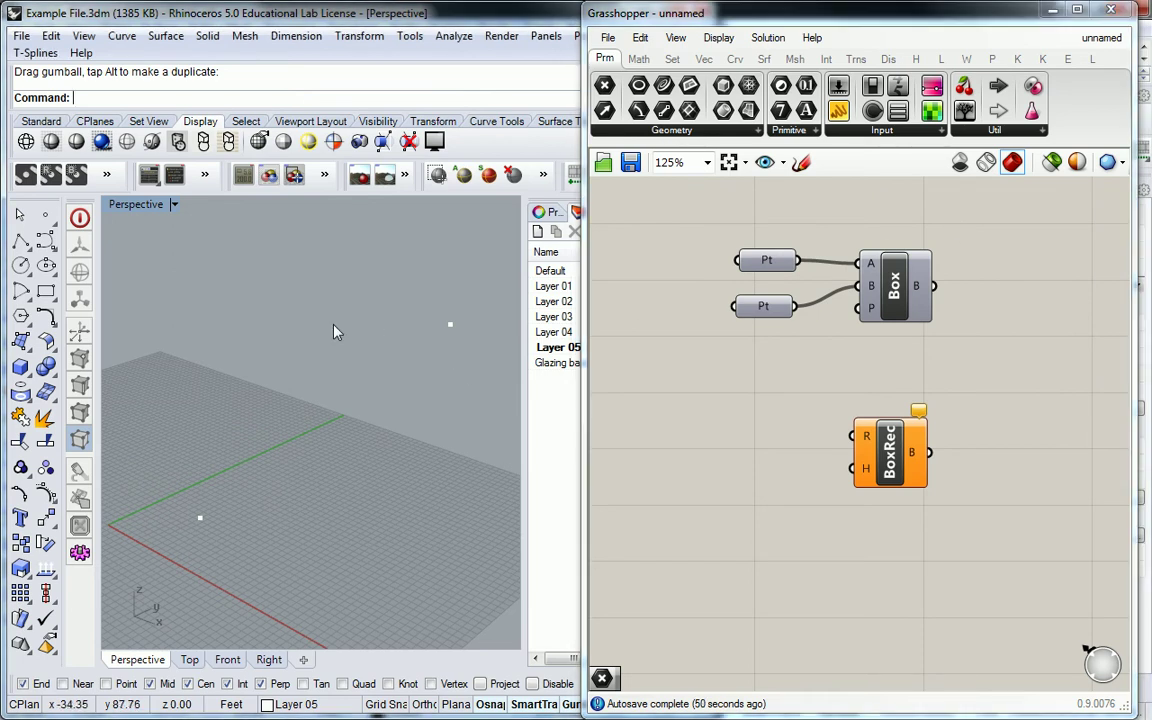
pyautogui.moveTo(478, 236); pyautogui.dragTo(154, 569)
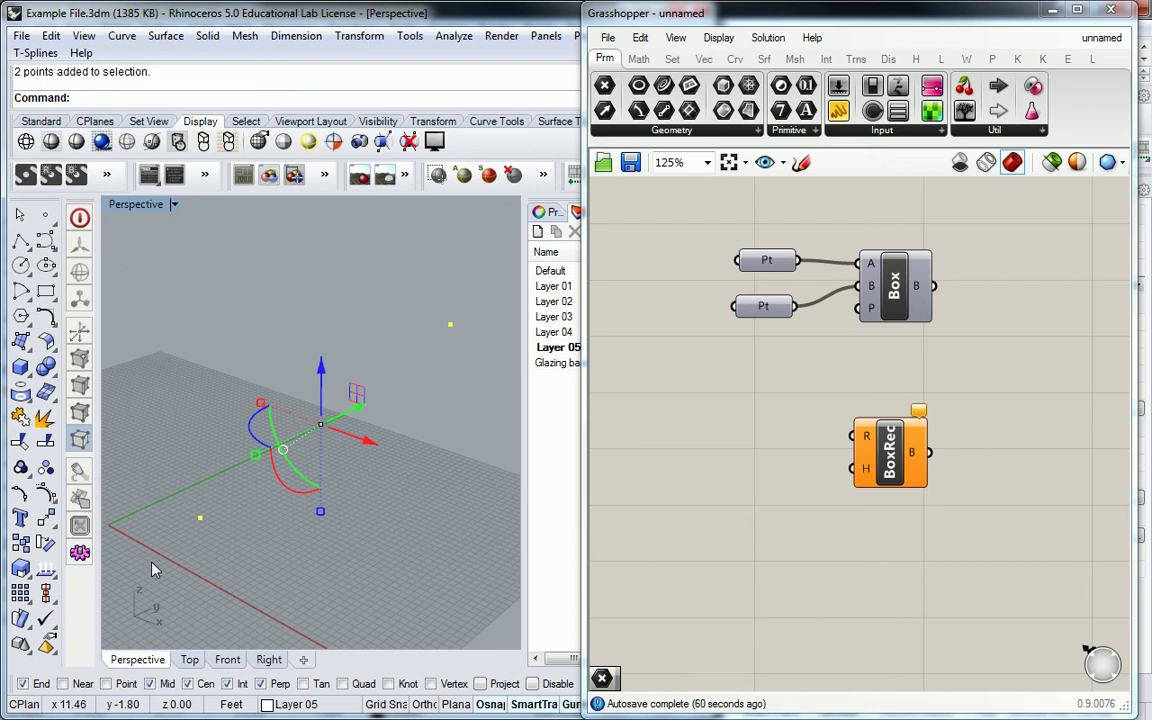
pyautogui.click(292, 318)
pyautogui.moveTo(292, 318); pyautogui.dragTo(333, 398, button='right')
pyautogui.moveTo(772, 443); pyautogui.dragTo(785, 403, button='right')
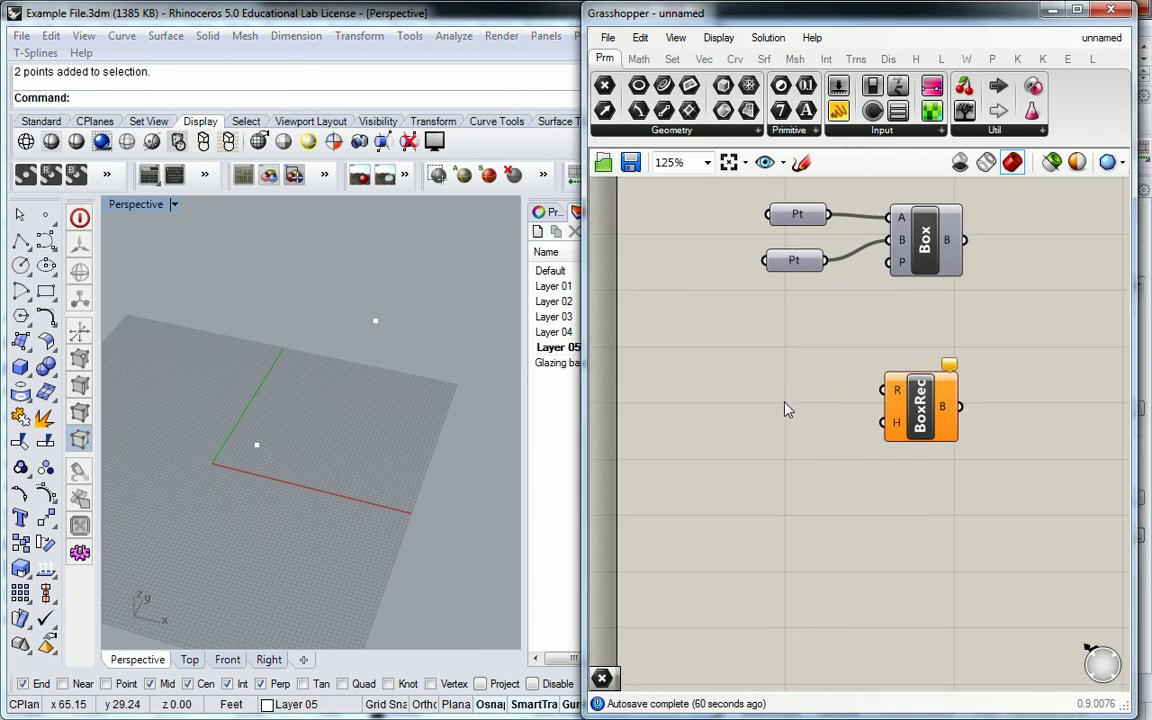
pyautogui.moveTo(900, 410); pyautogui.dragTo(945, 432)
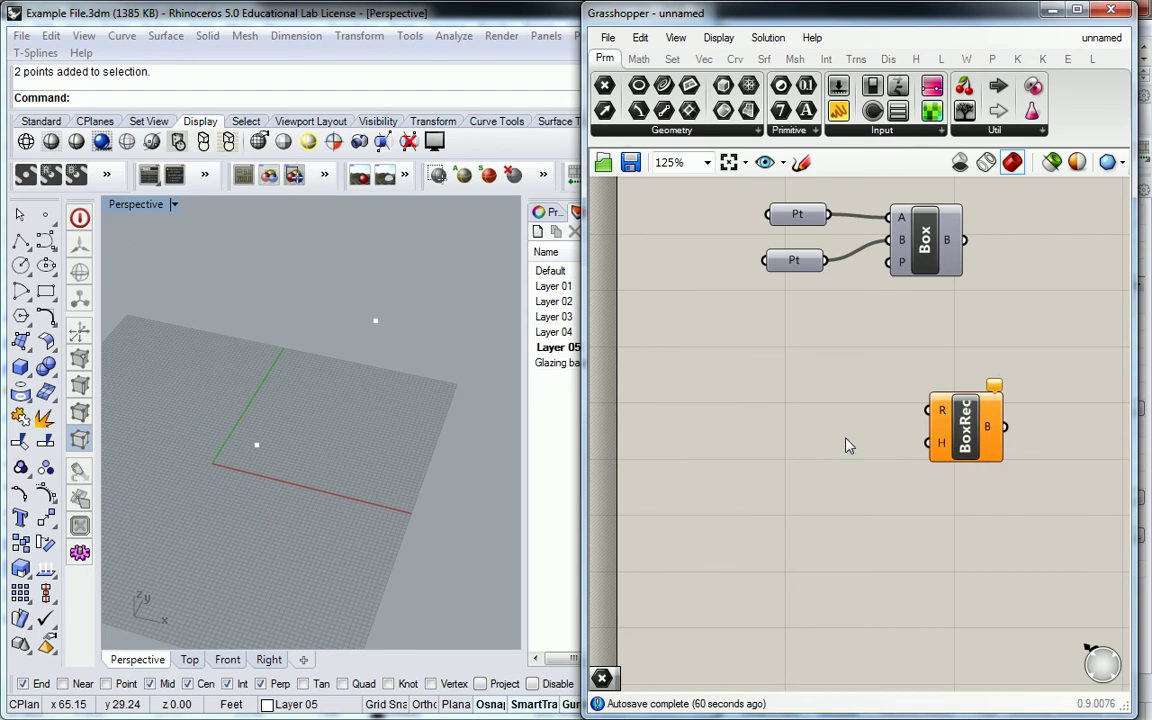
pyautogui.scroll(3, 845, 445)
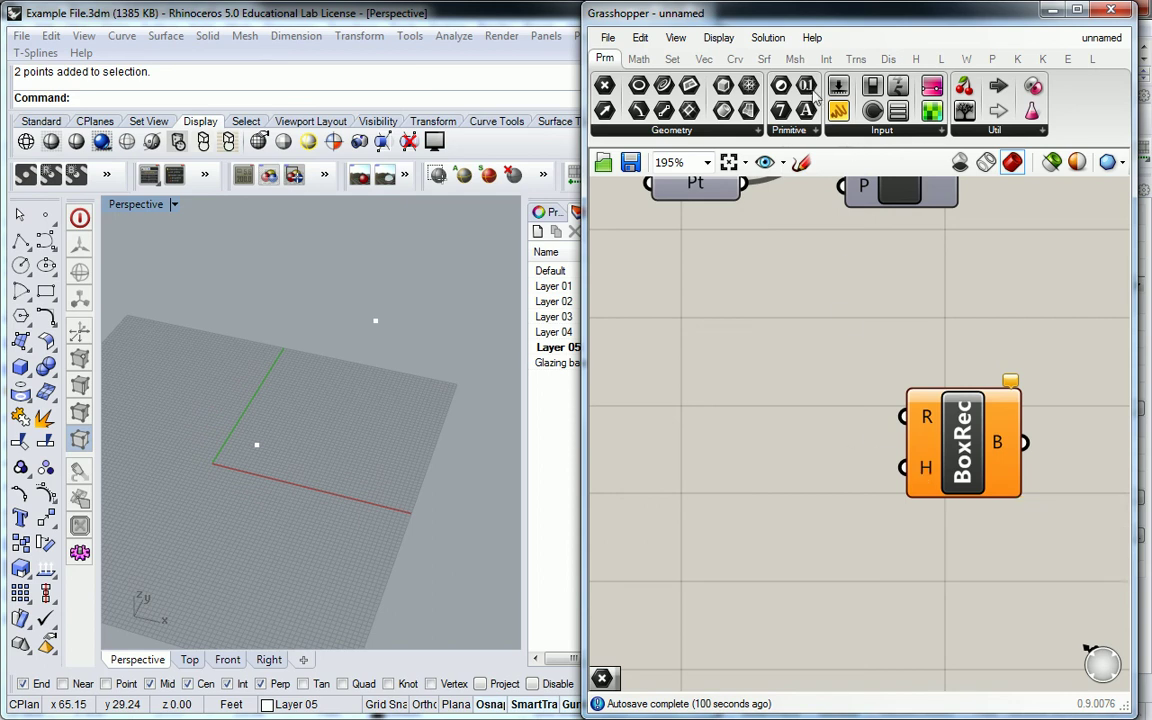
# Step: Place a Rectangle component from the Curve primitives to the left of BoxRec
pyautogui.click(737, 60)
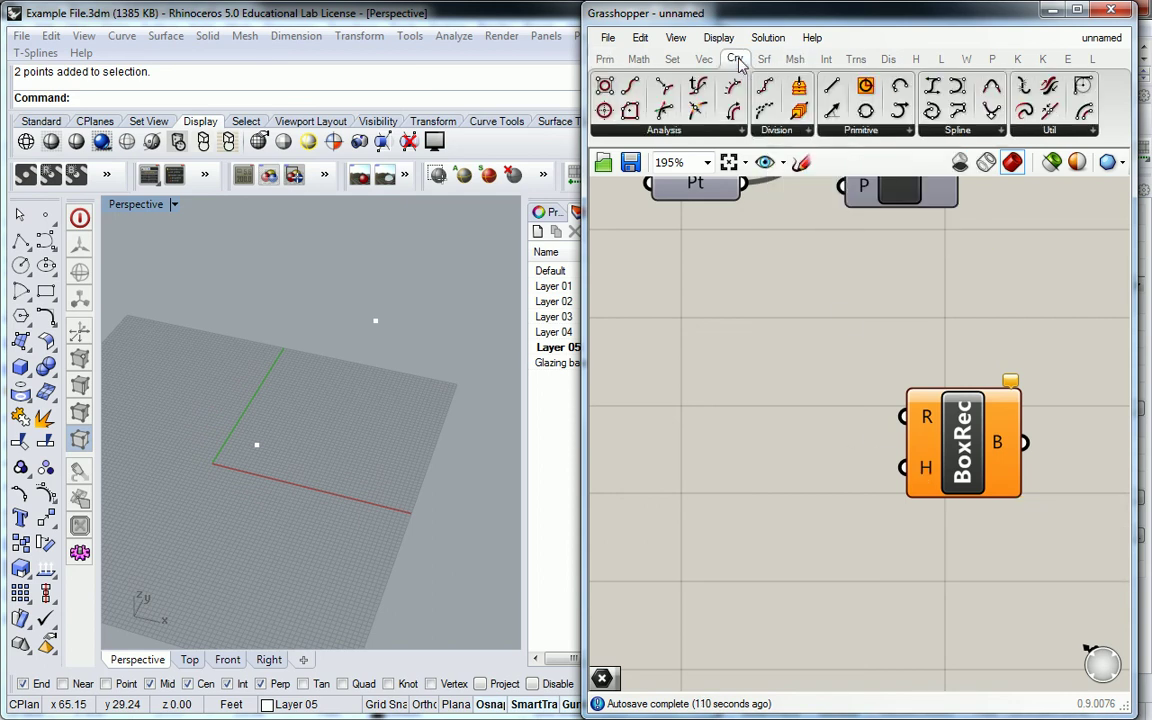
pyautogui.click(876, 131)
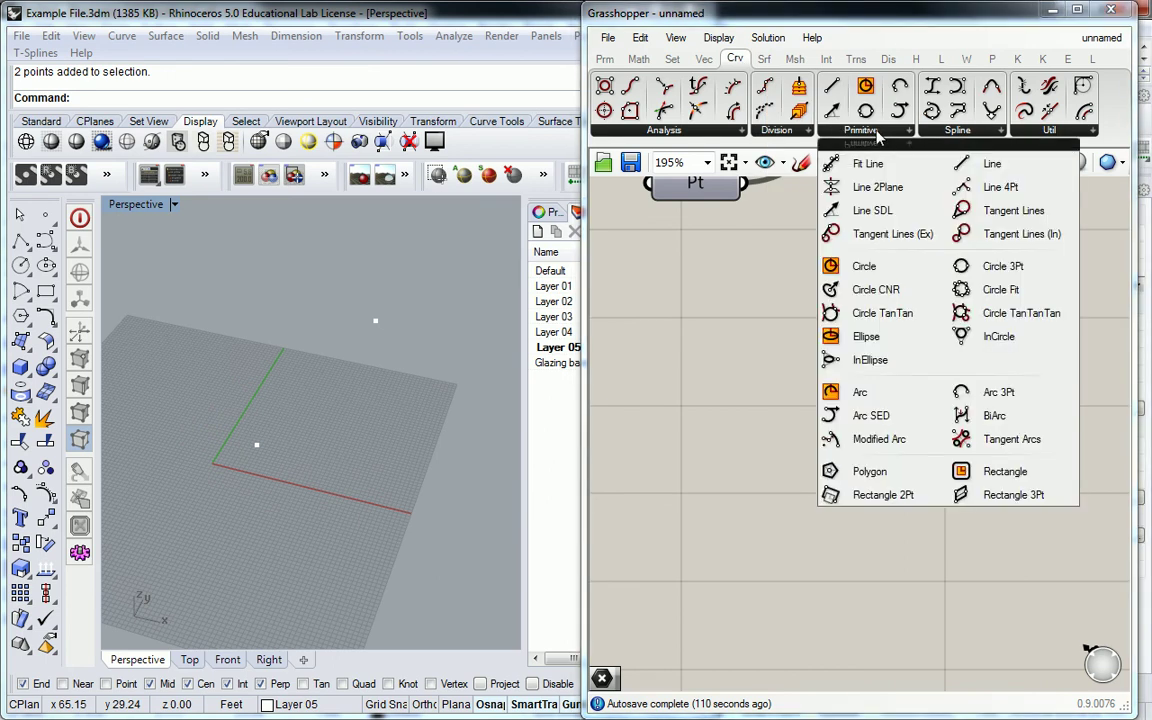
pyautogui.moveTo(955, 470); pyautogui.dragTo(800, 405)
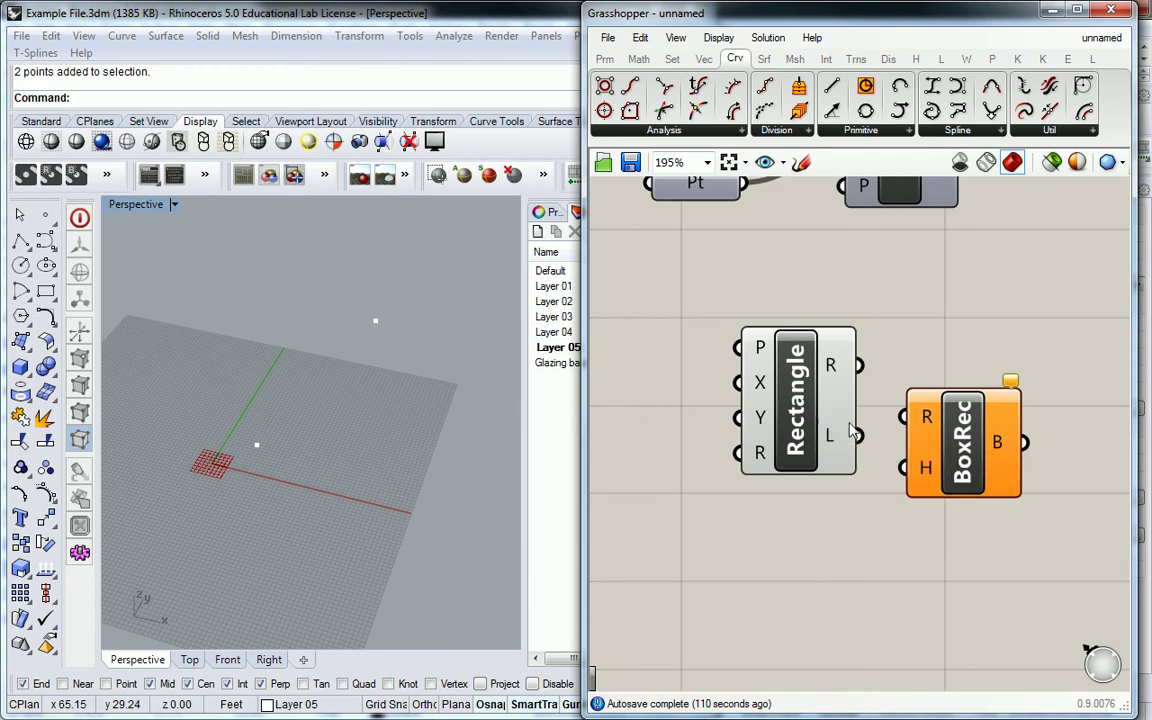
# Step: Move BoxRec down-right of Rectangle, zoom out, and read Rectangle's input defaults
pyautogui.moveTo(935, 354); pyautogui.dragTo(949, 281, button='right')
pyautogui.moveTo(950, 345); pyautogui.dragTo(978, 402)
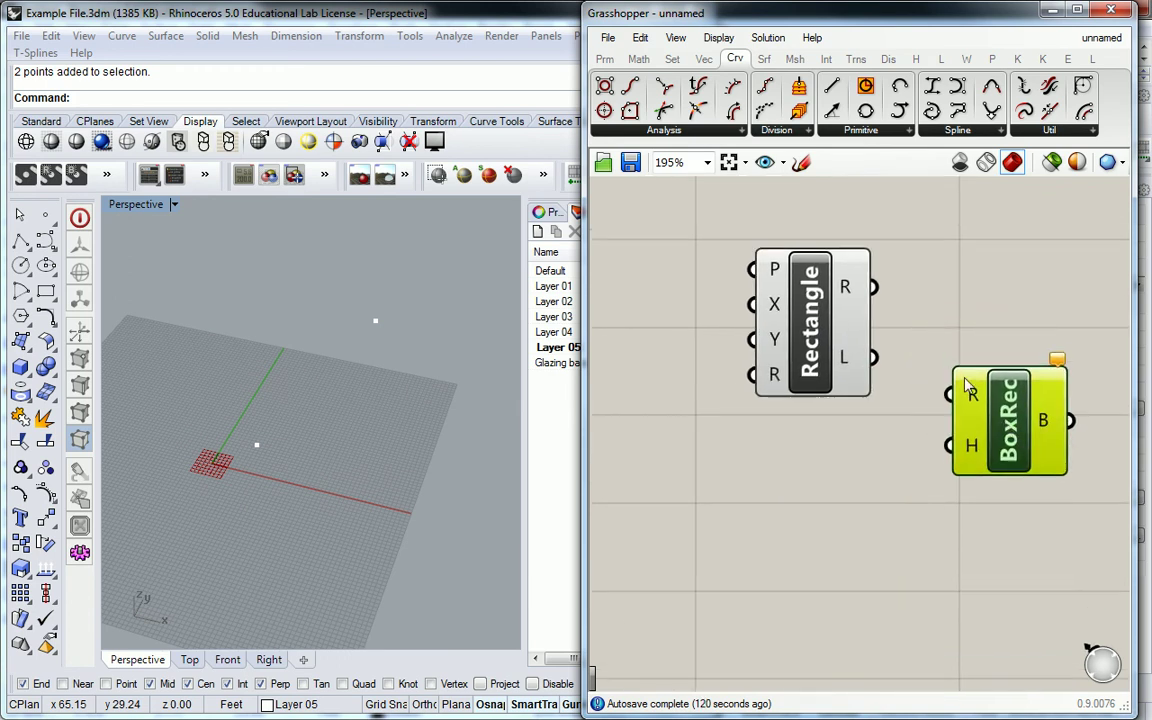
pyautogui.scroll(-3, 903, 400)
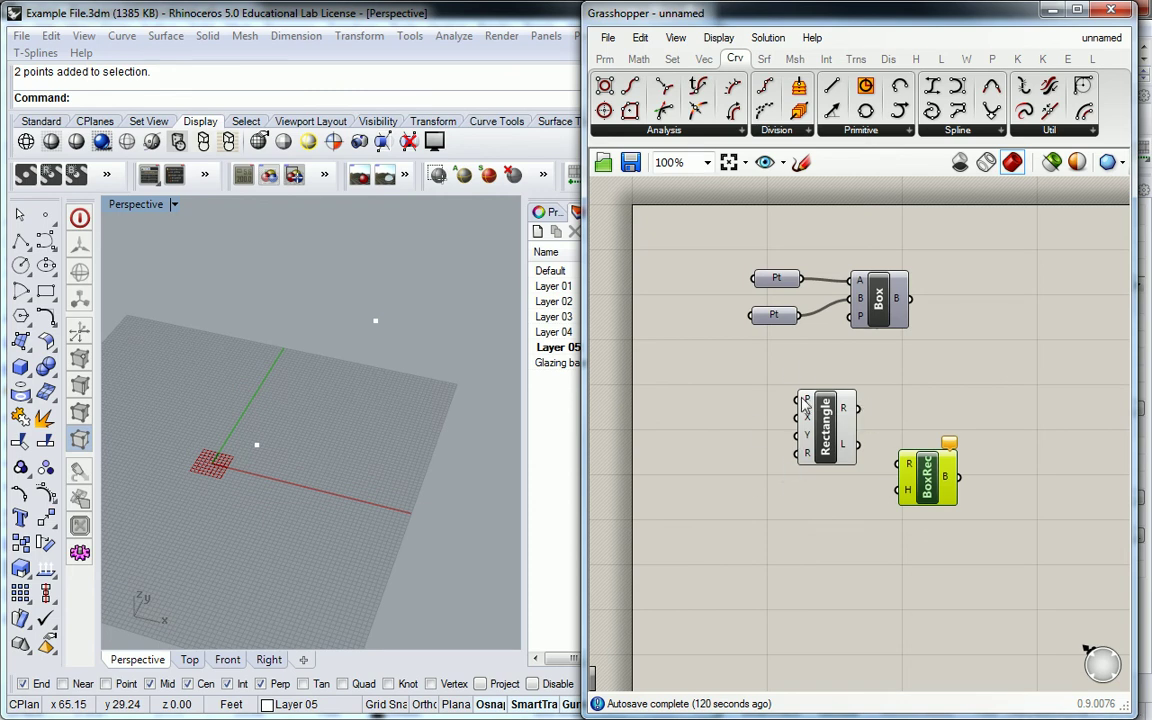
pyautogui.moveTo(804, 399)
pyautogui.moveTo(810, 445)
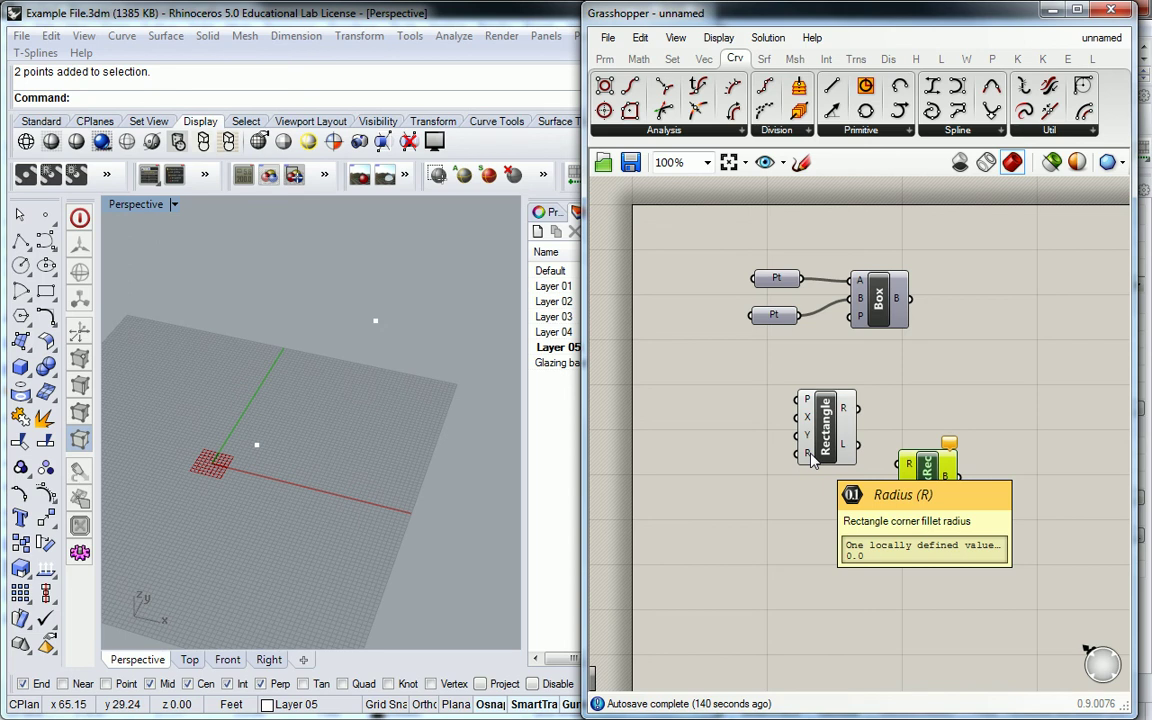
# Step: Wire Rectangle's R output into BoxRec's R input and orbit to inspect the tall green box
pyautogui.click(895, 378)
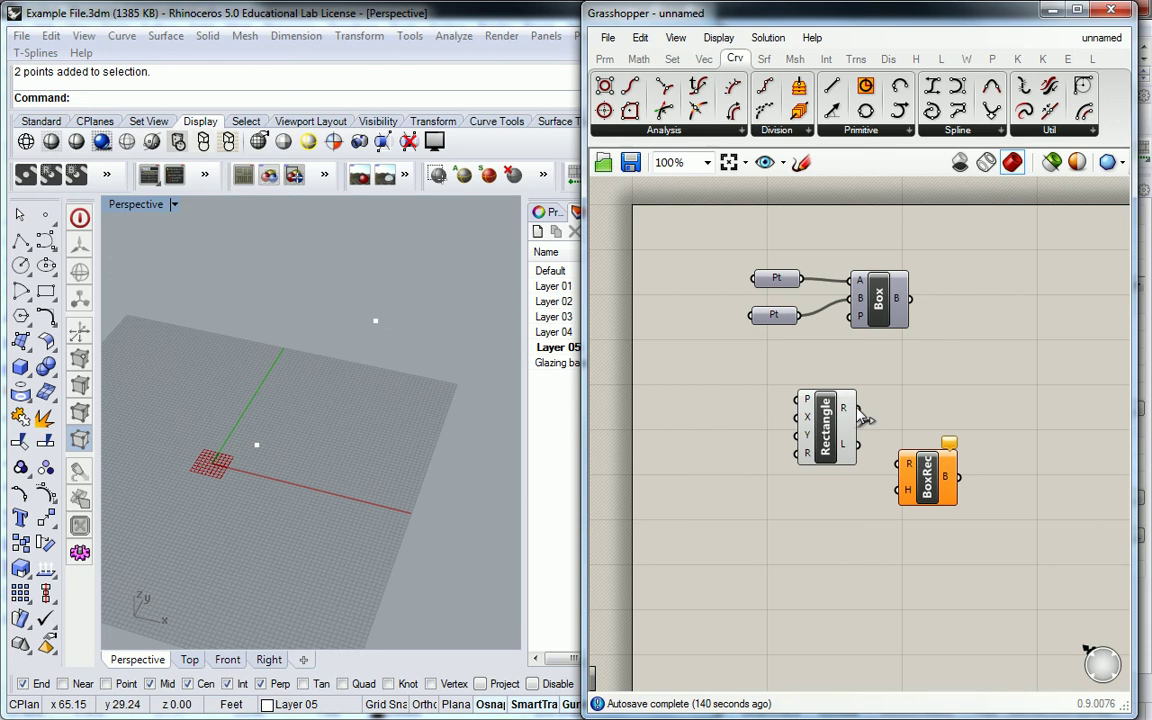
pyautogui.moveTo(859, 409); pyautogui.dragTo(948, 478)
pyautogui.scroll(3, 314, 489)
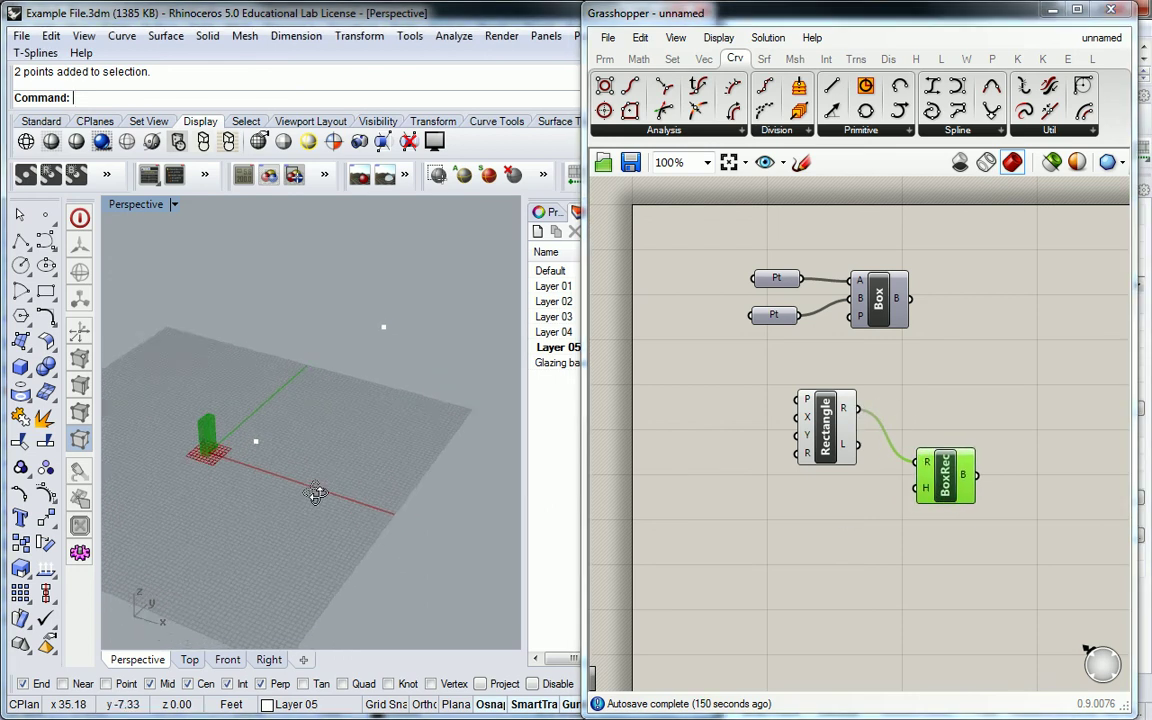
pyautogui.moveTo(314, 489); pyautogui.dragTo(309, 378, button='right')
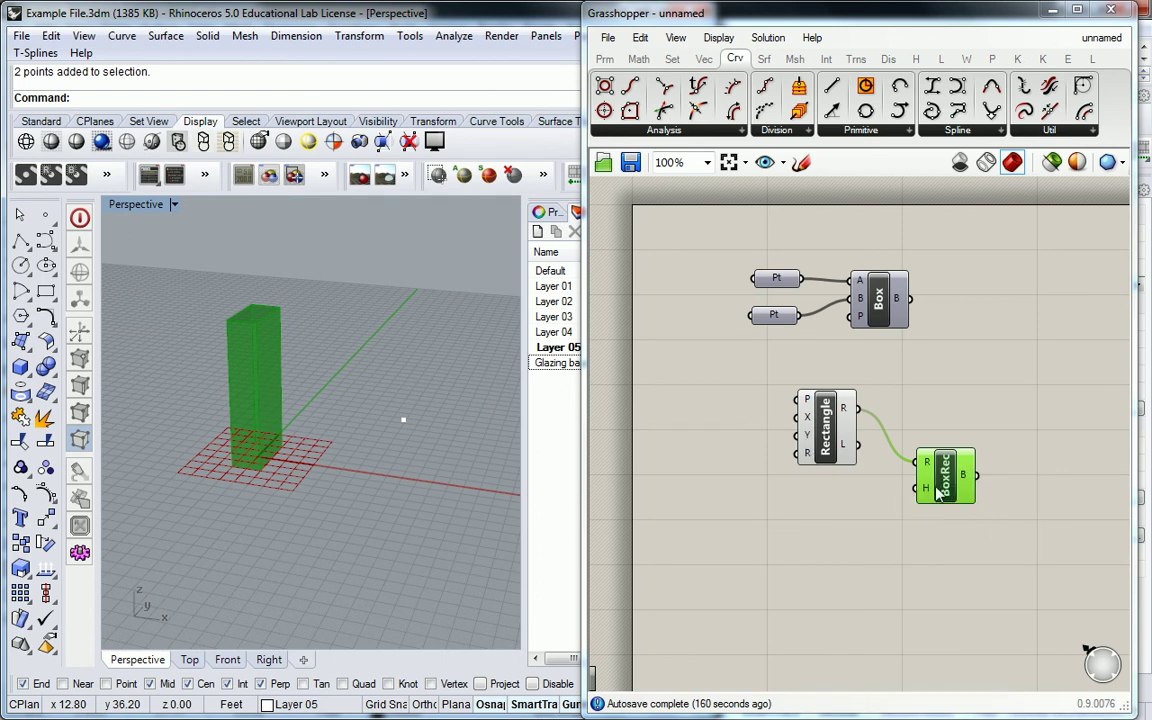
pyautogui.moveTo(925, 492)
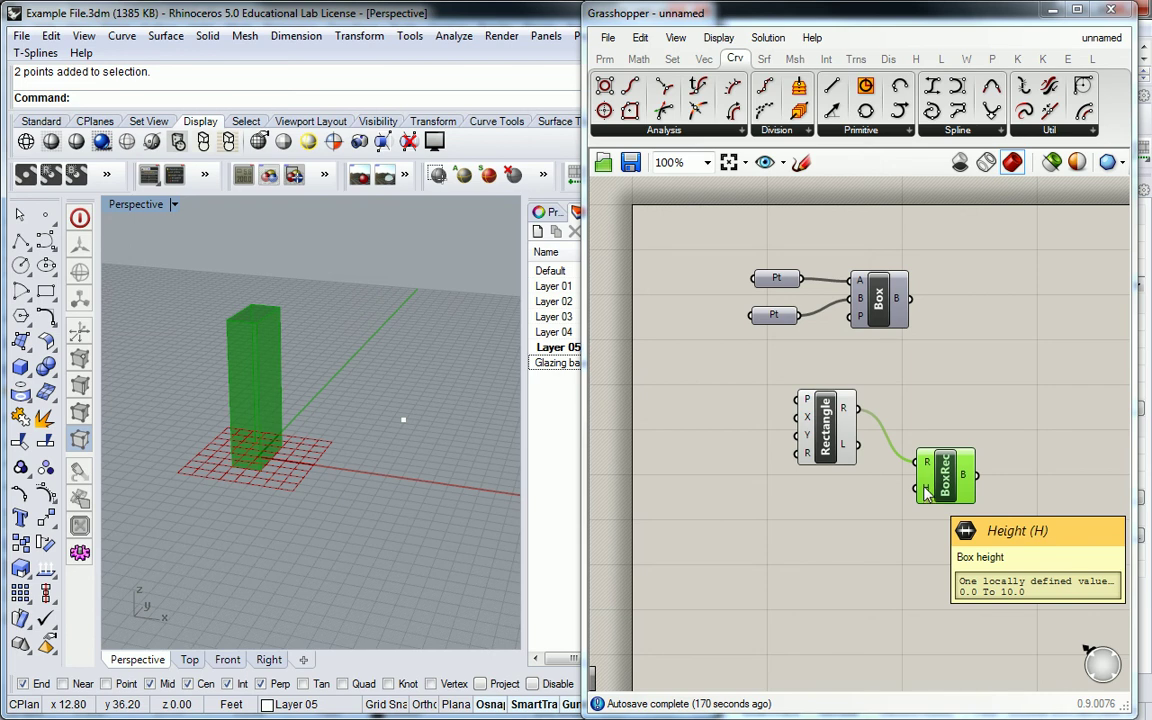
pyautogui.moveTo(895, 417); pyautogui.dragTo(995, 382, button='right')
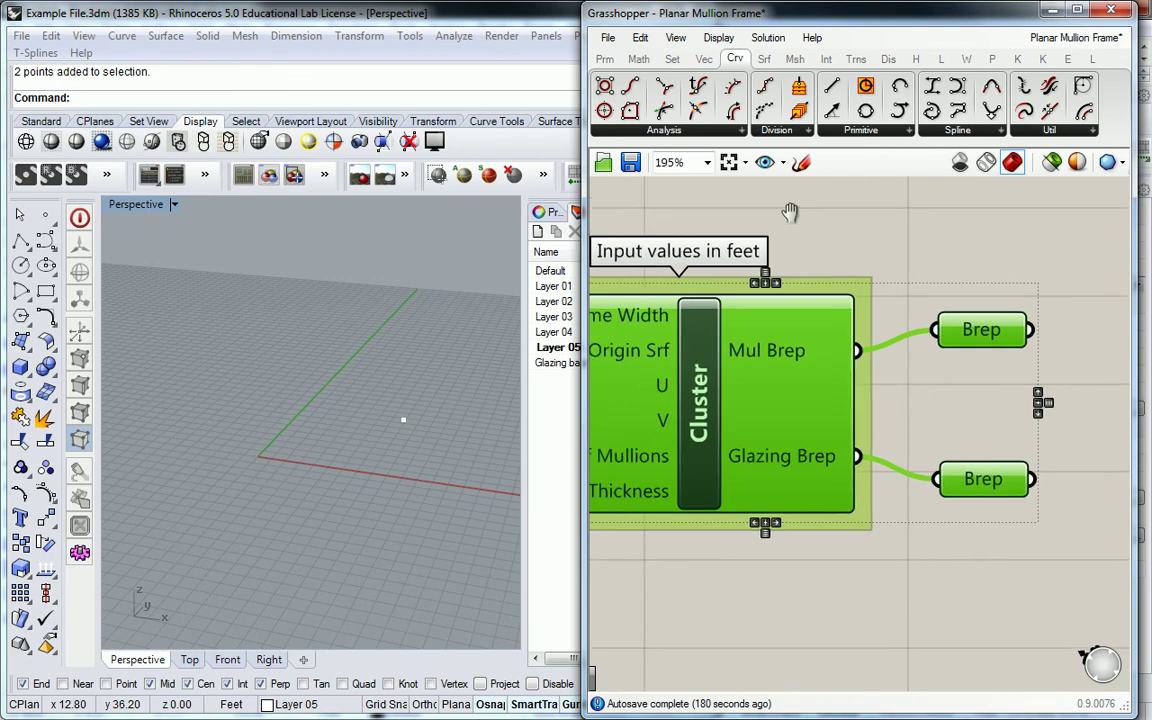
pyautogui.scroll(-2, 872, 257)
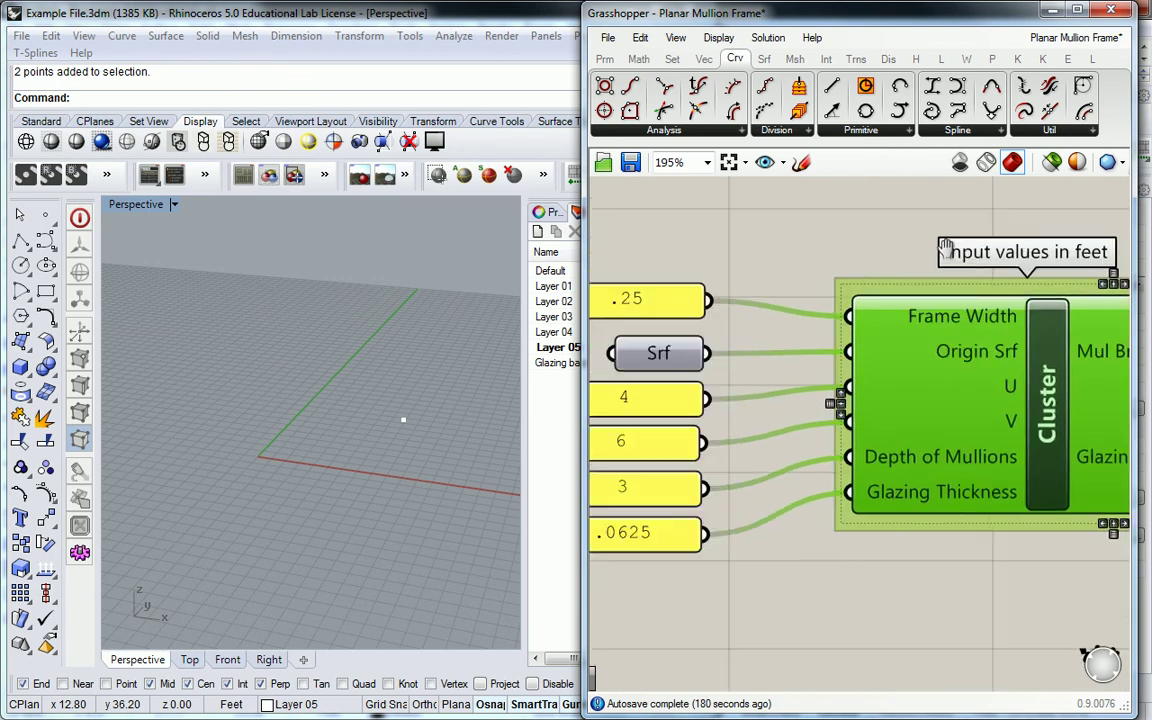
pyautogui.click(872, 257)
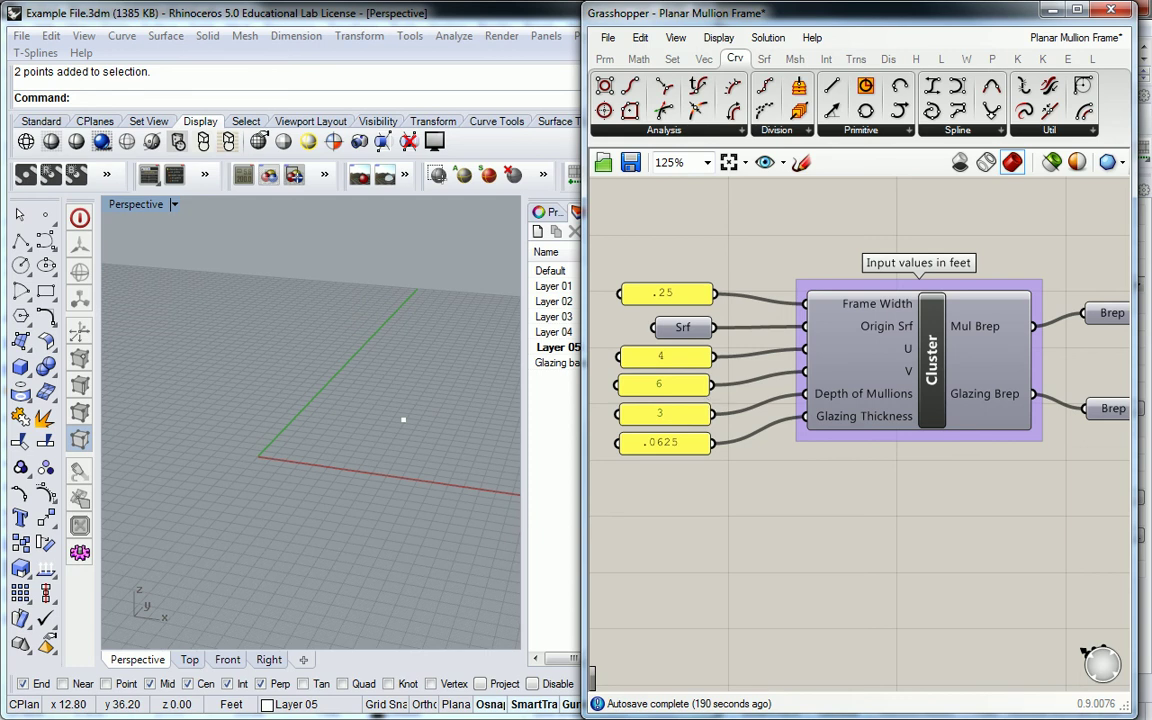
pyautogui.click(1075, 37)
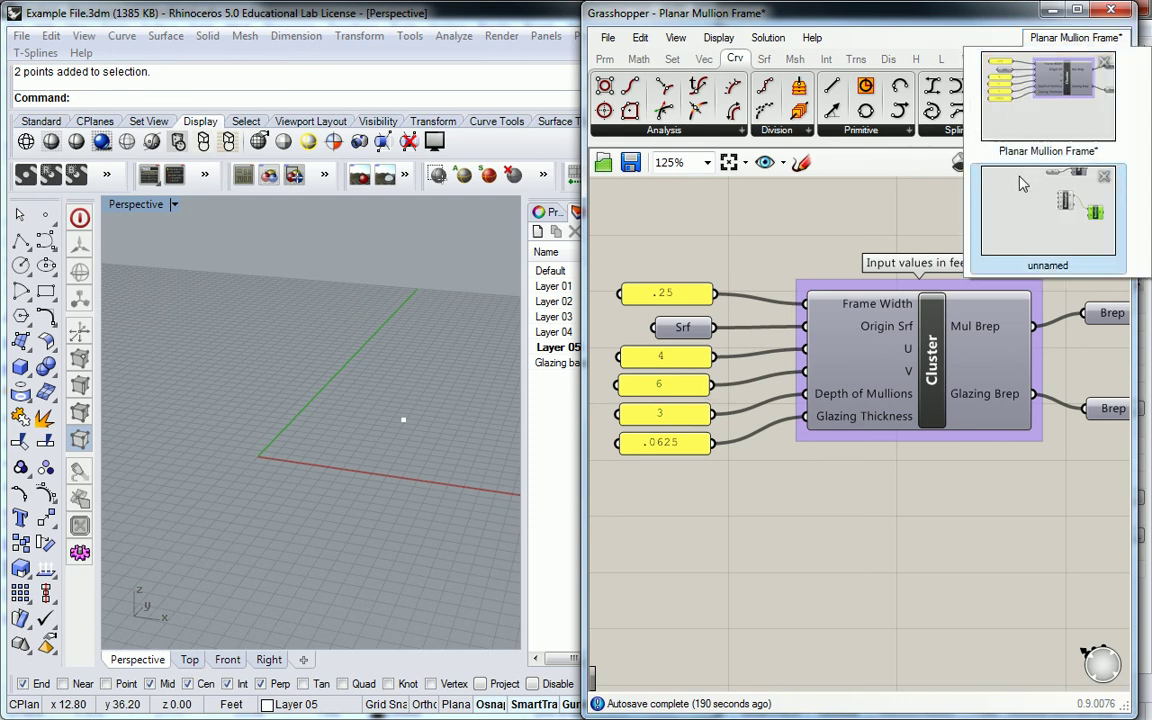
pyautogui.click(1061, 219)
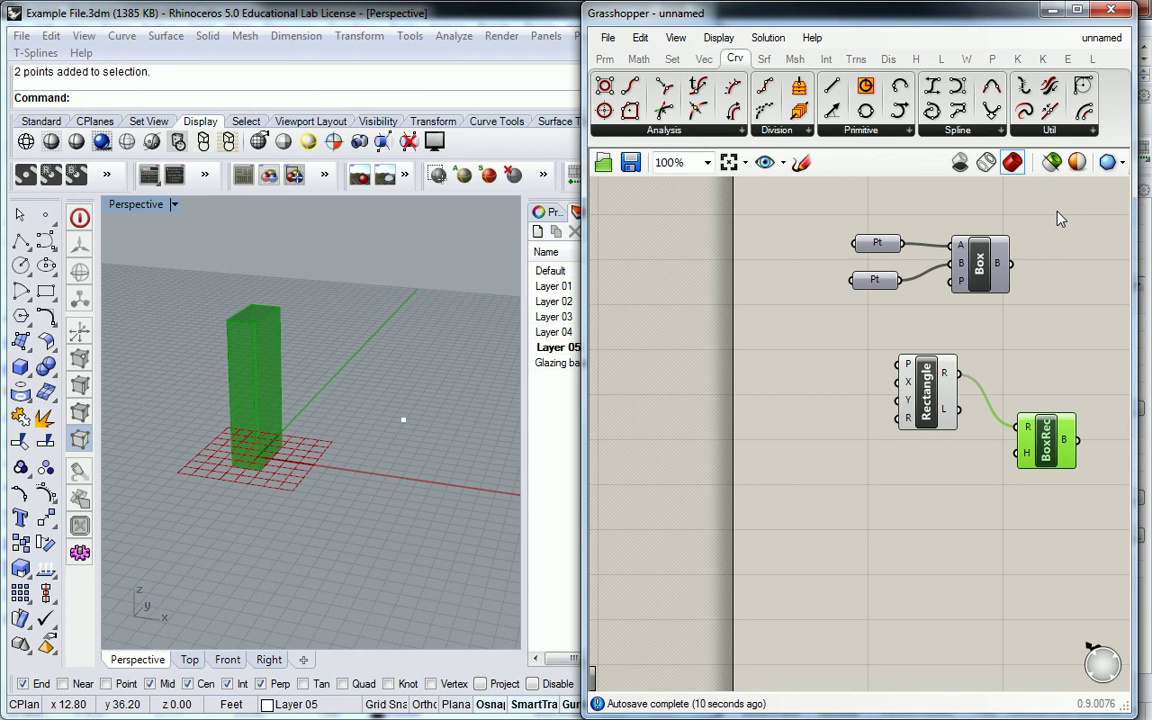
# Step: Deselect BoxRec so its box preview shows red
pyautogui.click(828, 303)
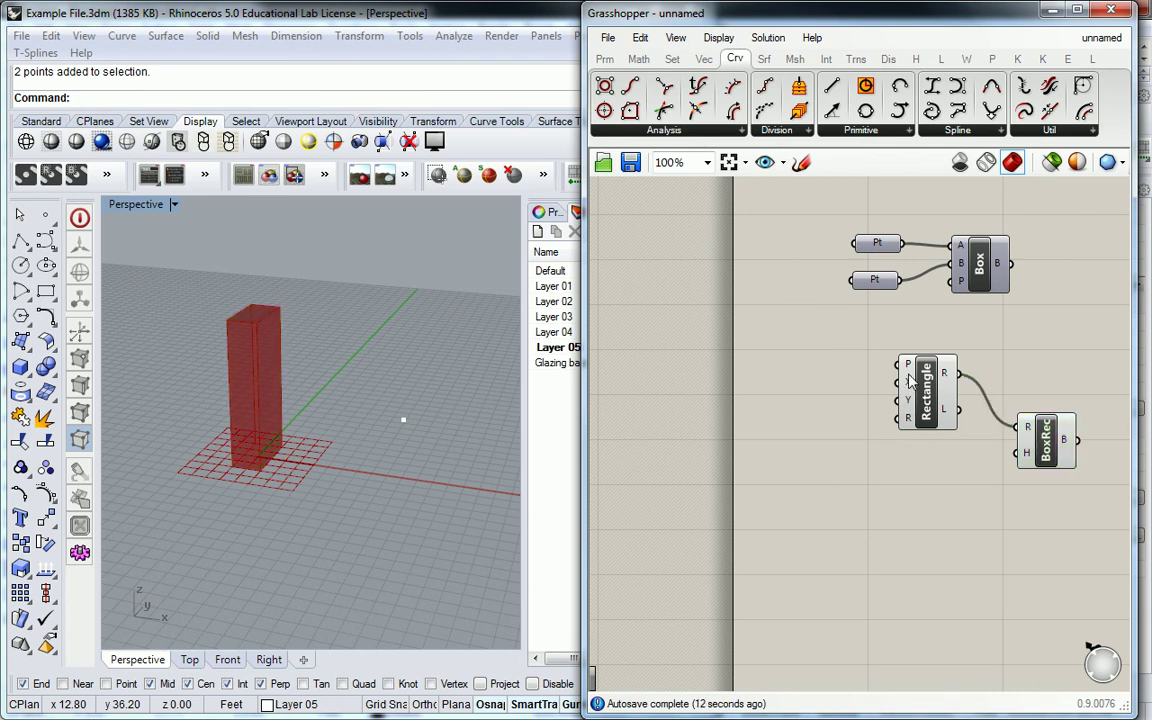
pyautogui.moveTo(909, 383)
pyautogui.doubleClick(801, 390)
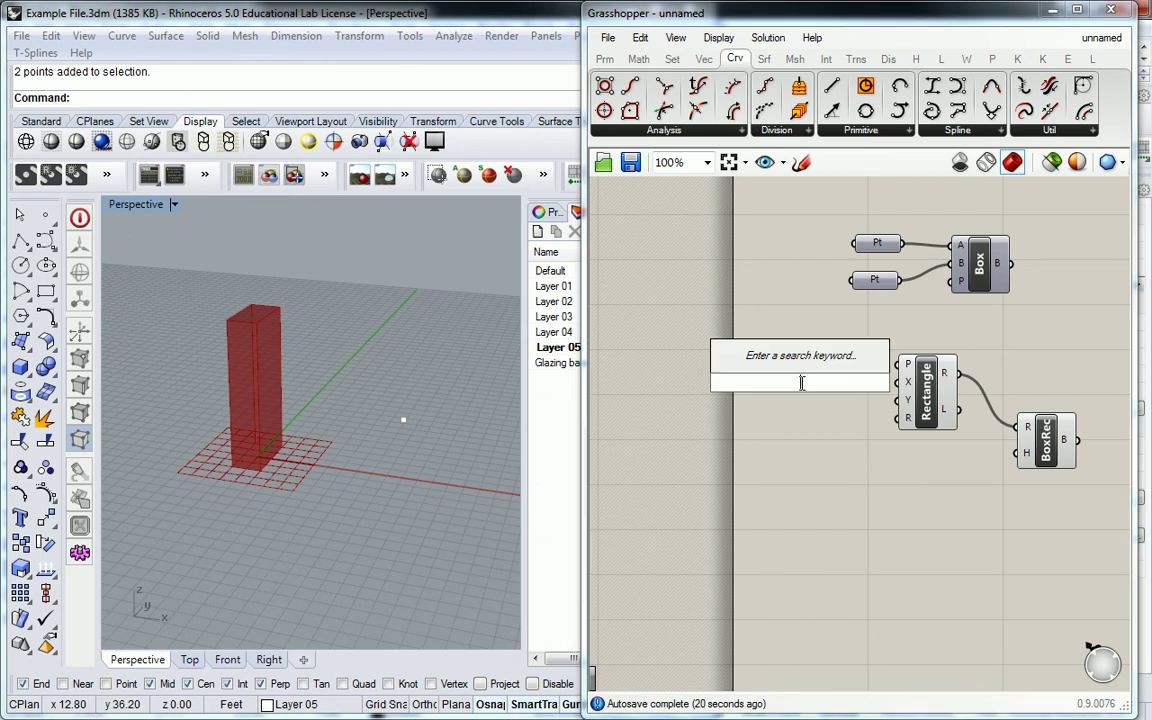
# Step: Browse Params > Input, then enter 0<10 in the canvas search for a Number Slider
pyautogui.click(606, 58)
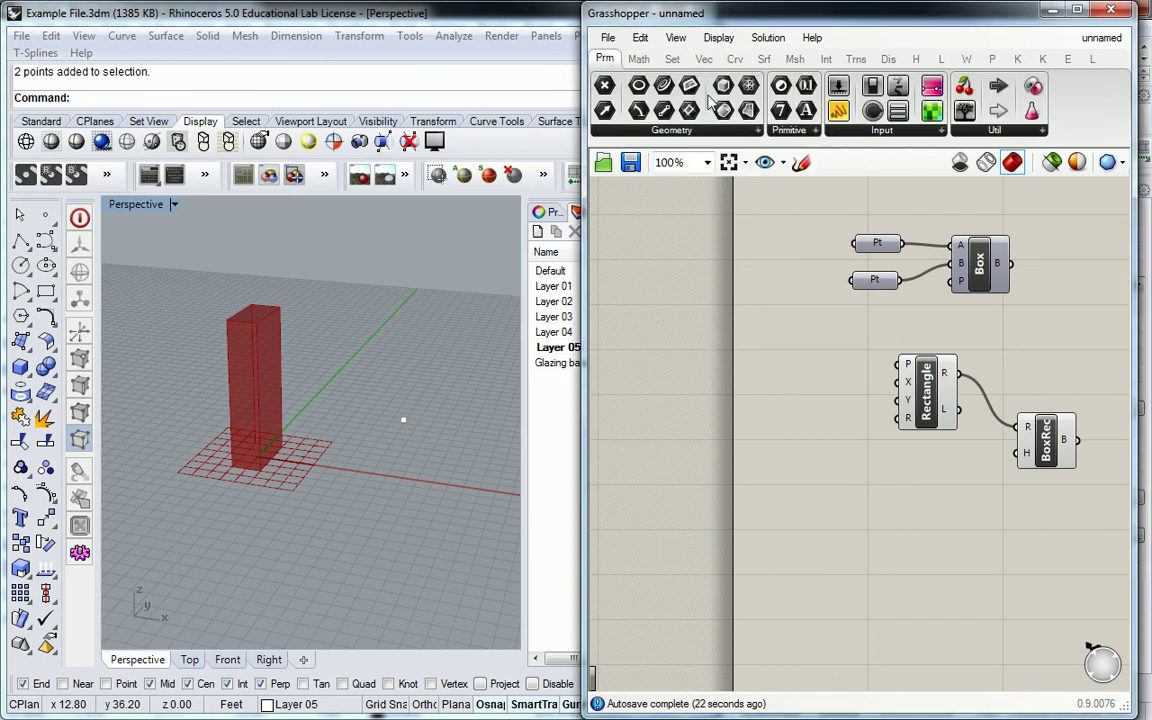
pyautogui.click(845, 131)
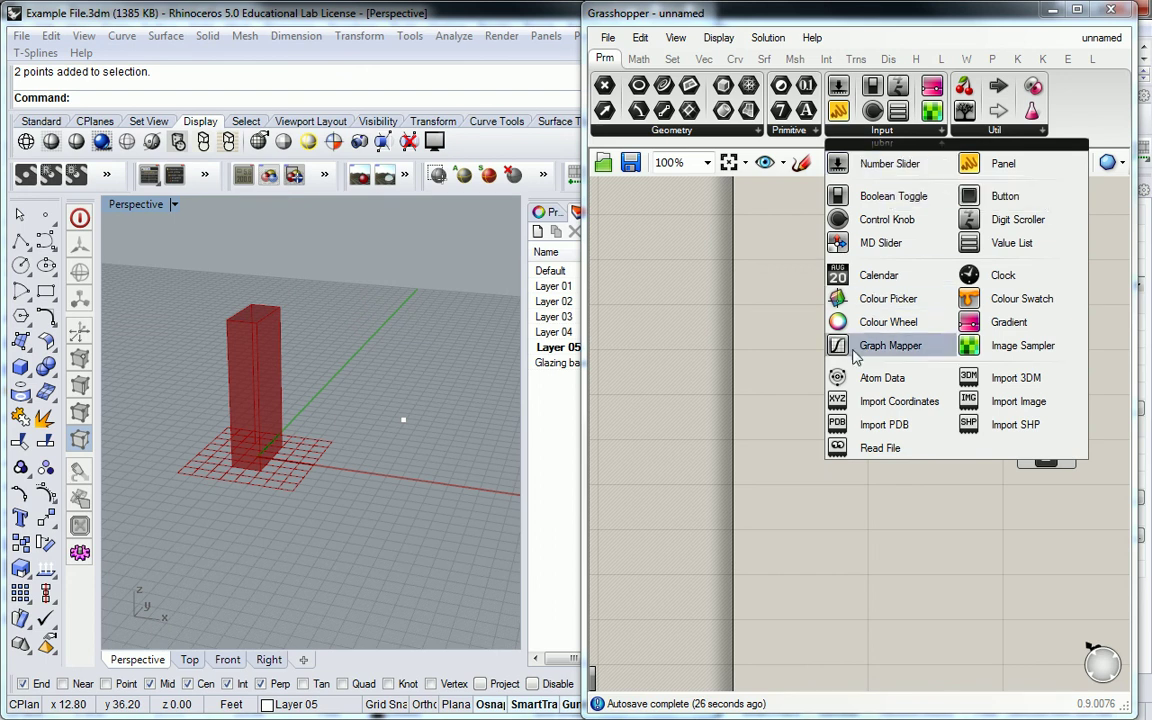
pyautogui.doubleClick(793, 387)
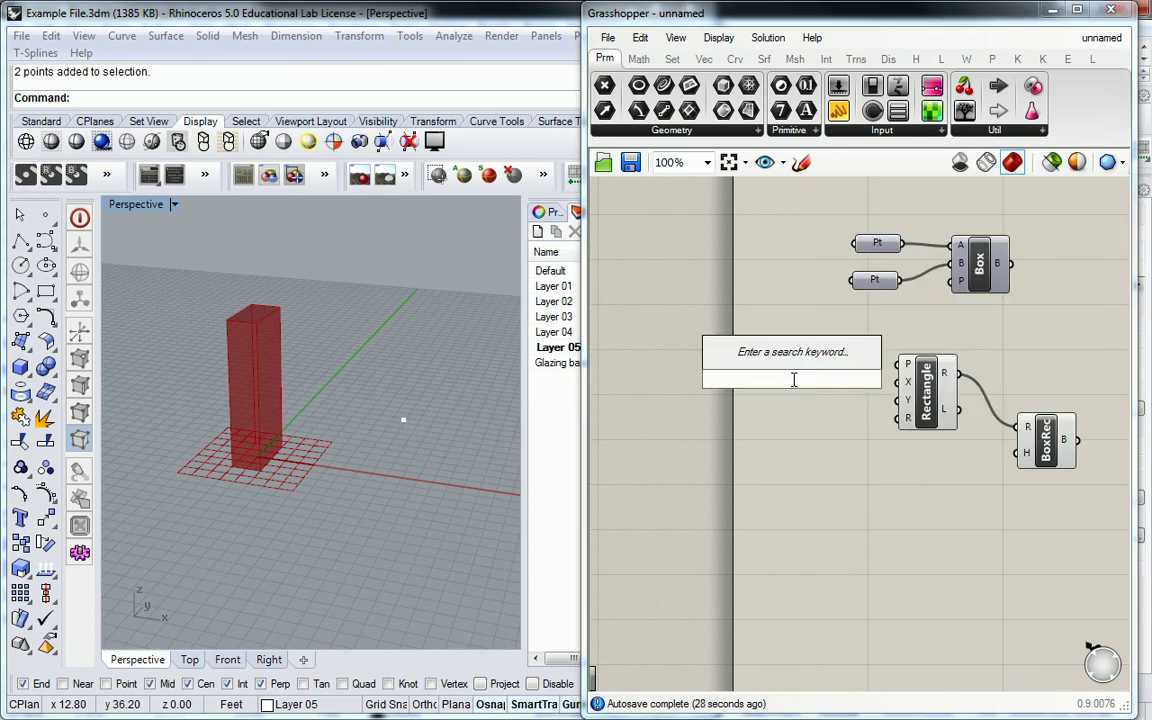
pyautogui.write('0<10')
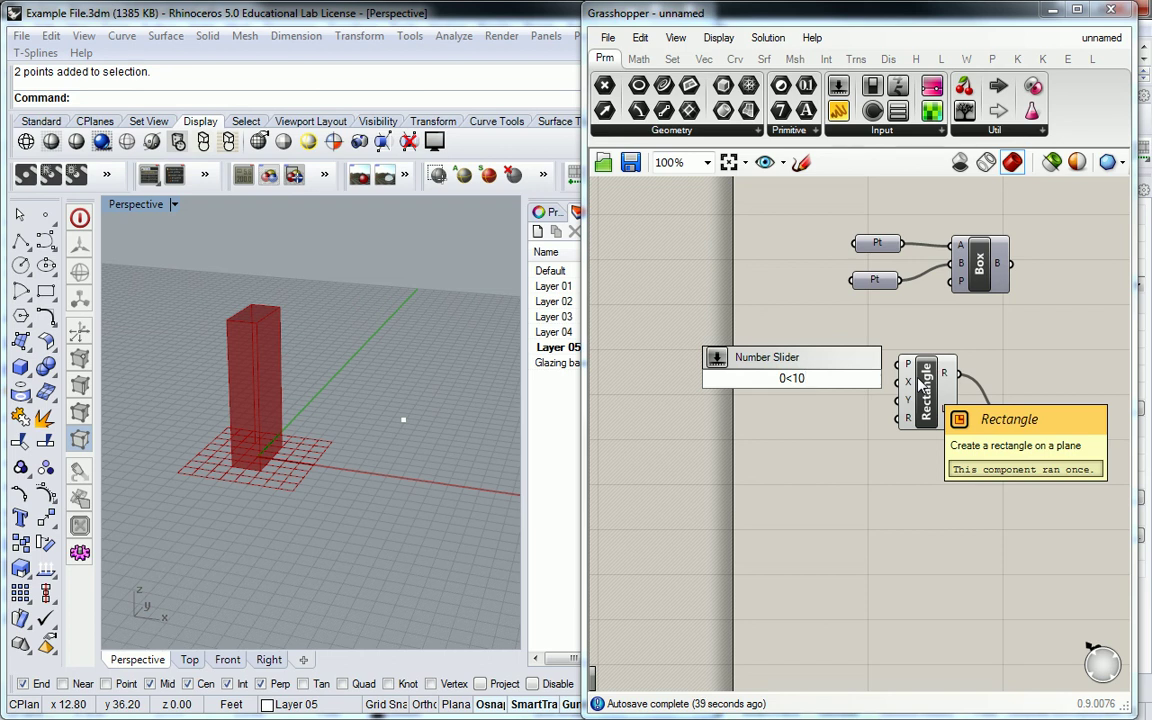
# Step: Add an X Size slider to Rectangle's X, plus Y Size and Height copies feeding Y and BoxRec's H
pyautogui.press('Return')
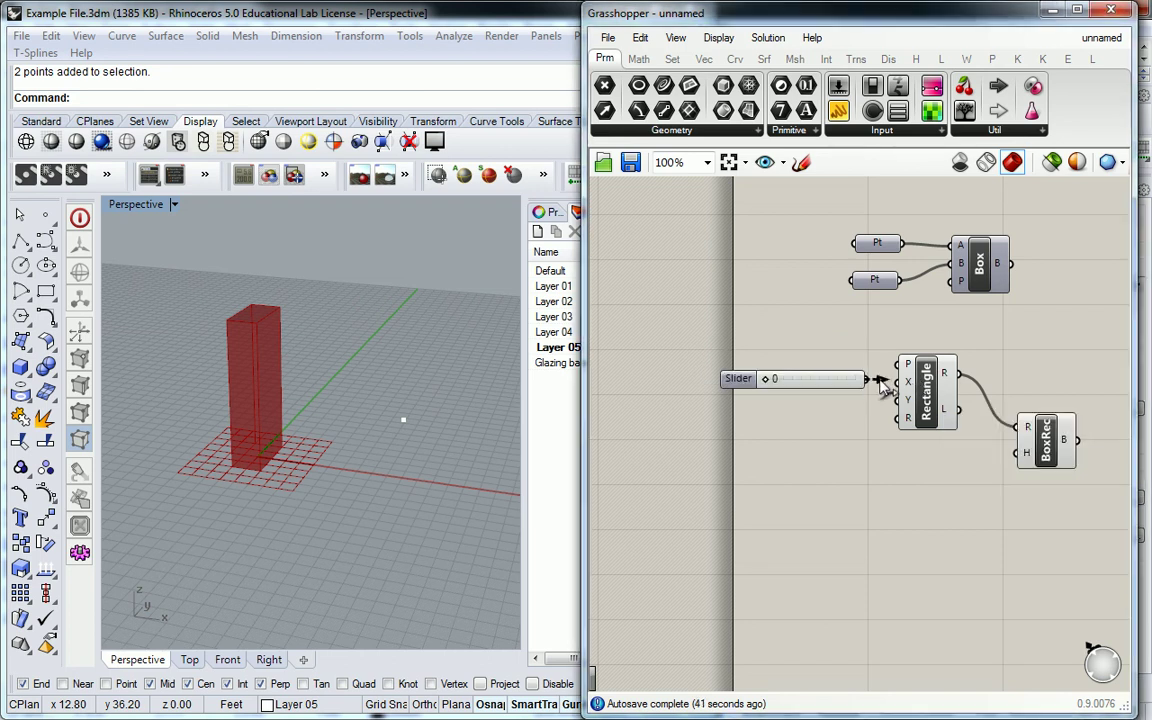
pyautogui.moveTo(897, 382)
pyautogui.mouseDown()
pyautogui.moveTo(847, 390)
pyautogui.moveTo(840, 424)
pyautogui.moveTo(835, 412)
pyautogui.moveTo(898, 400)
pyautogui.mouseUp()
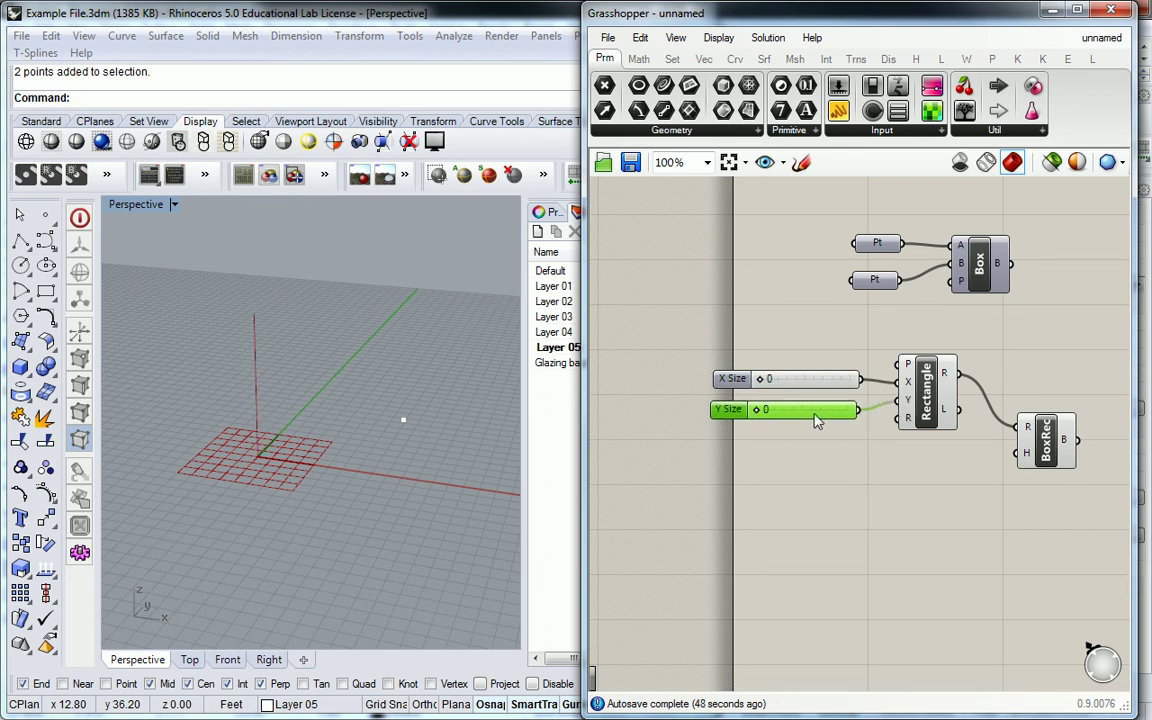
pyautogui.keyDown('alt'); pyautogui.moveTo(818, 419); pyautogui.dragTo(1016, 453); pyautogui.keyUp('alt')
pyautogui.moveTo(847, 469); pyautogui.dragTo(831, 453)
pyautogui.moveTo(758, 292); pyautogui.dragTo(665, 466)
pyautogui.click(778, 428)
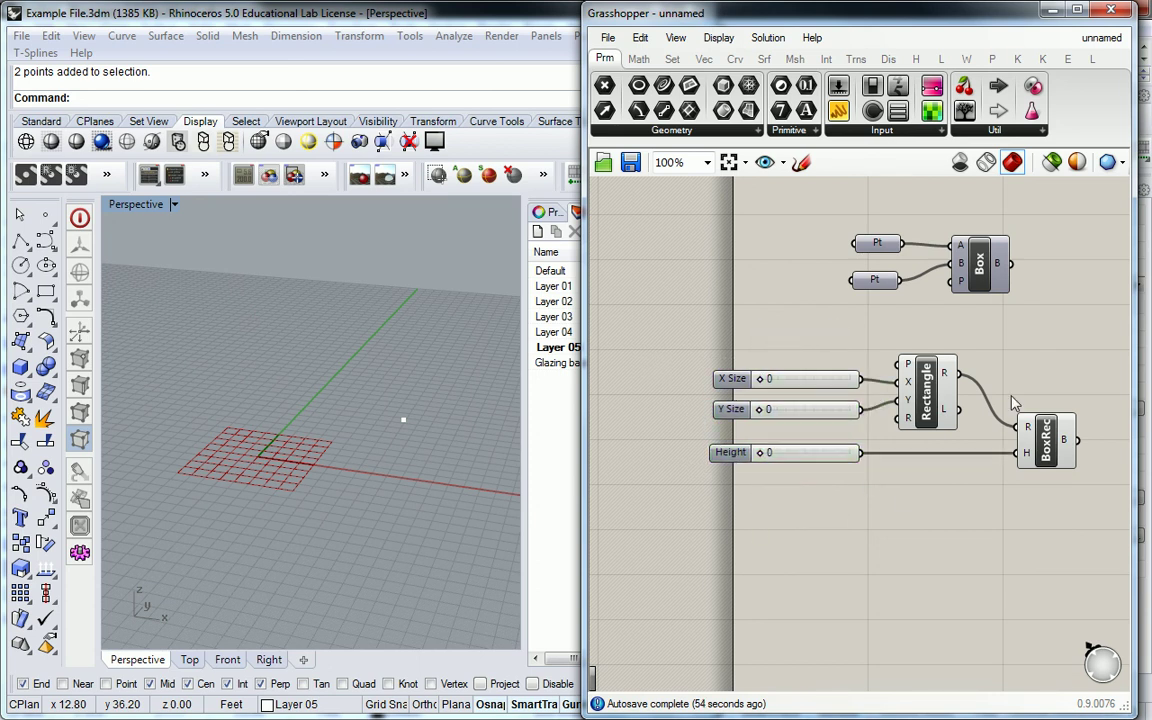
pyautogui.moveTo(1040, 447); pyautogui.dragTo(1010, 447)
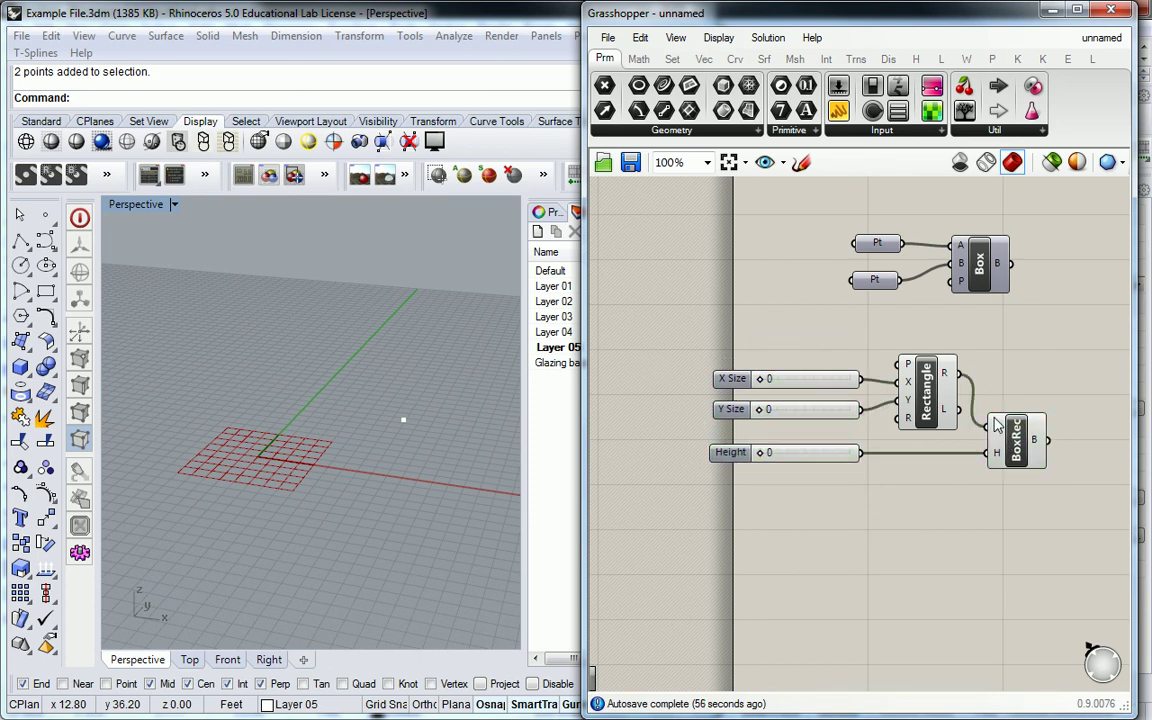
pyautogui.moveTo(995, 378); pyautogui.dragTo(931, 386, button='right')
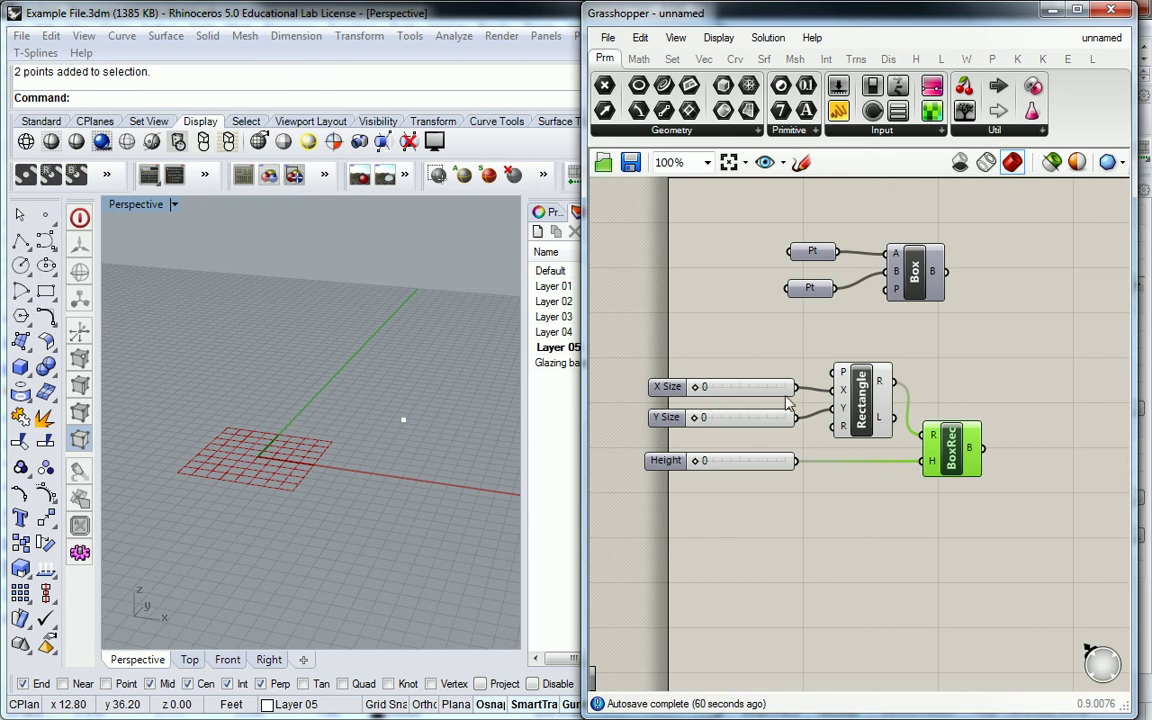
# Step: Set the X Size, Y Size and Height sliders to 7, producing a red 7-unit cube
pyautogui.moveTo(695, 387); pyautogui.dragTo(757, 387)
pyautogui.click(720, 388)
pyautogui.moveTo(700, 464); pyautogui.dragTo(757, 389)
pyautogui.click(755, 388)
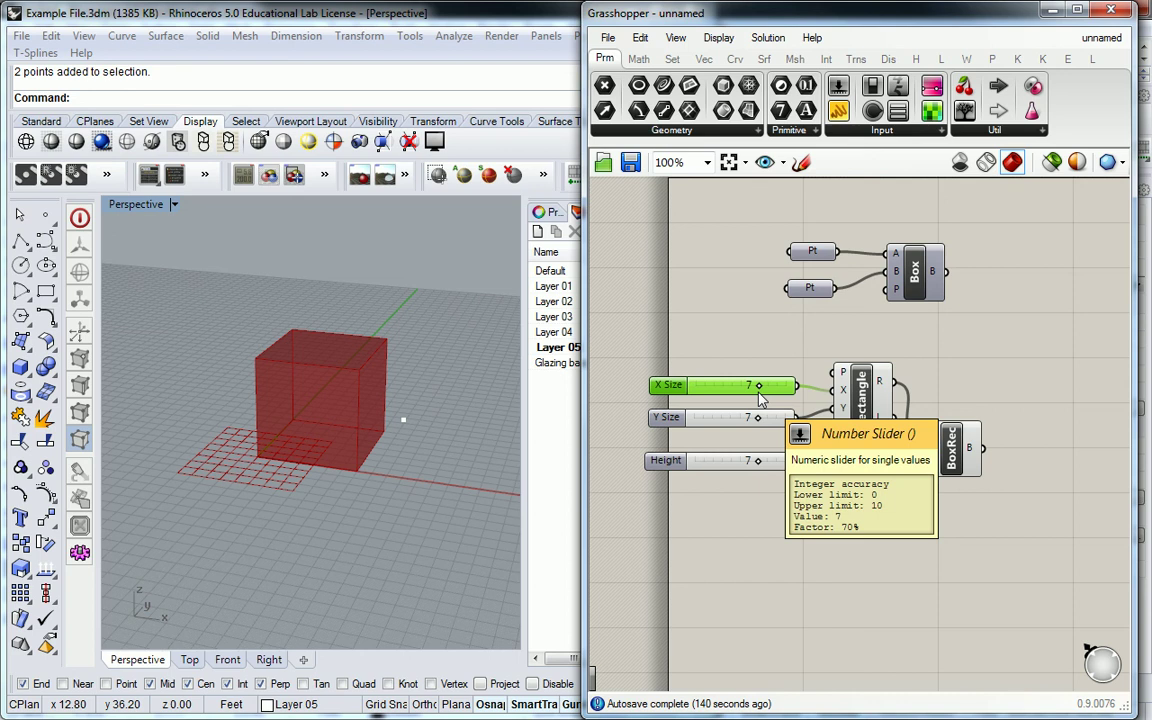
pyautogui.moveTo(405, 410); pyautogui.dragTo(350, 334, button='right')
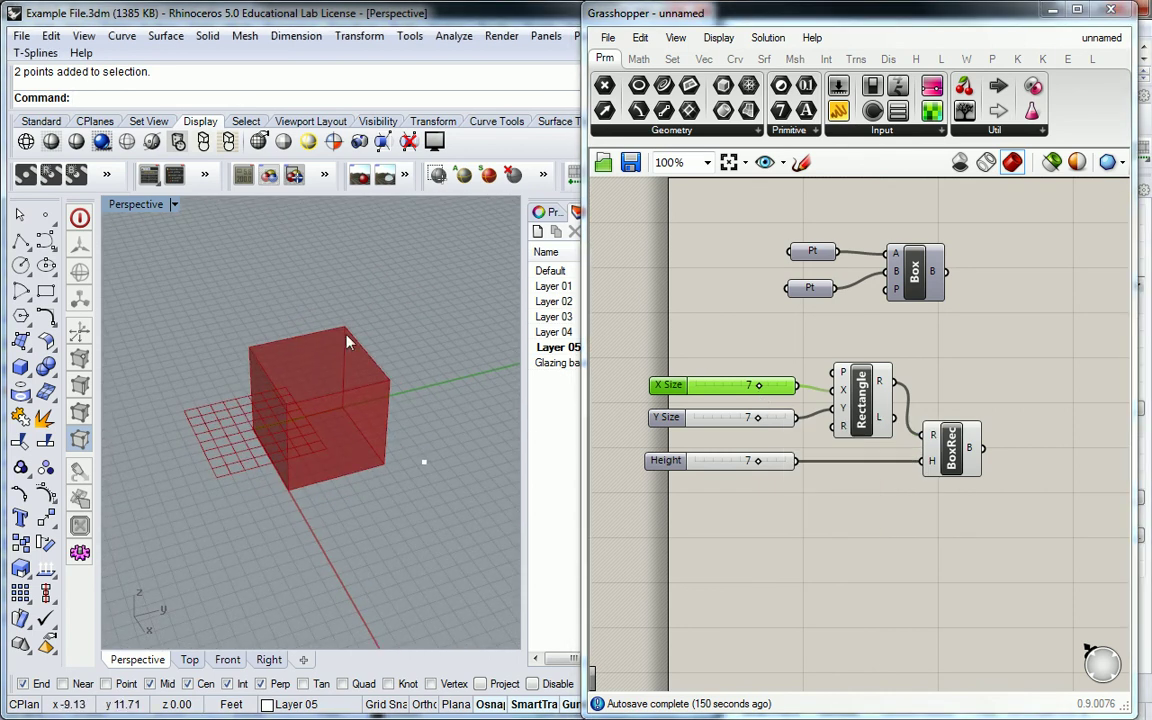